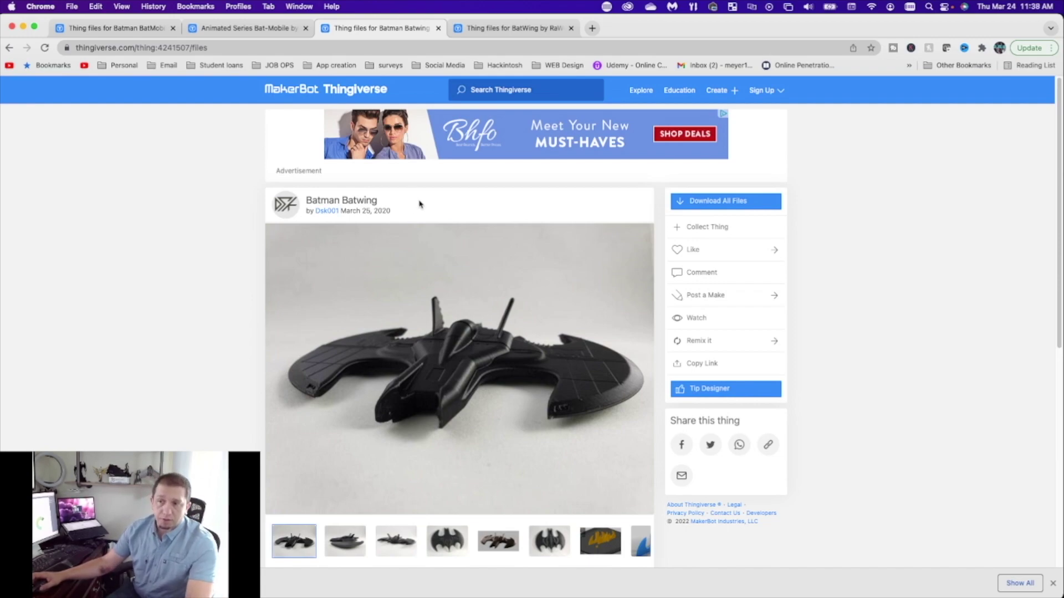
- Look over the BatWing model page and its downloadable file on Thingiverse
left_click(521, 31)
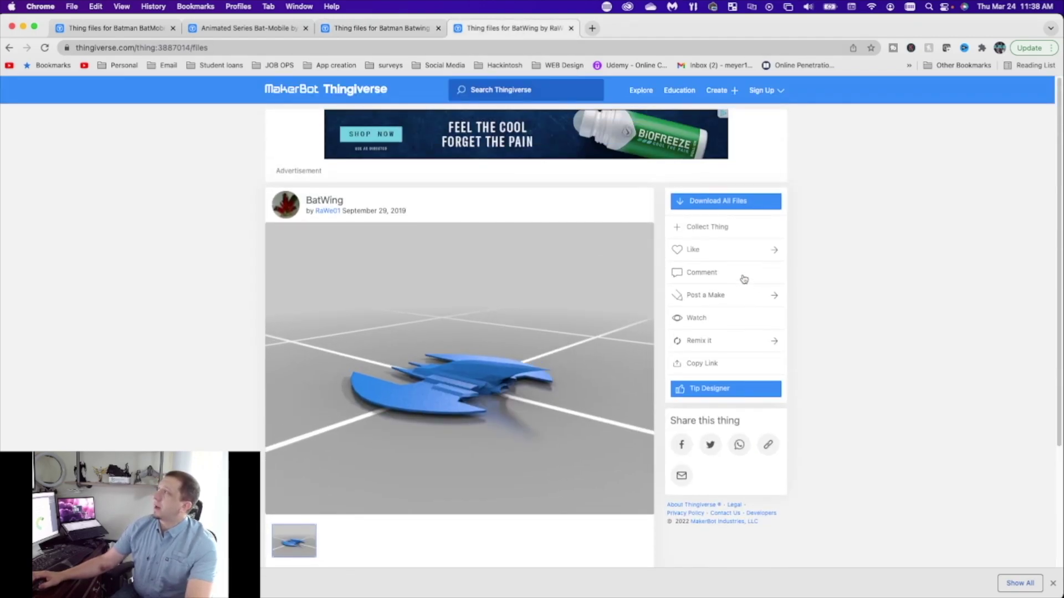
scroll(744, 279, "down", 2)
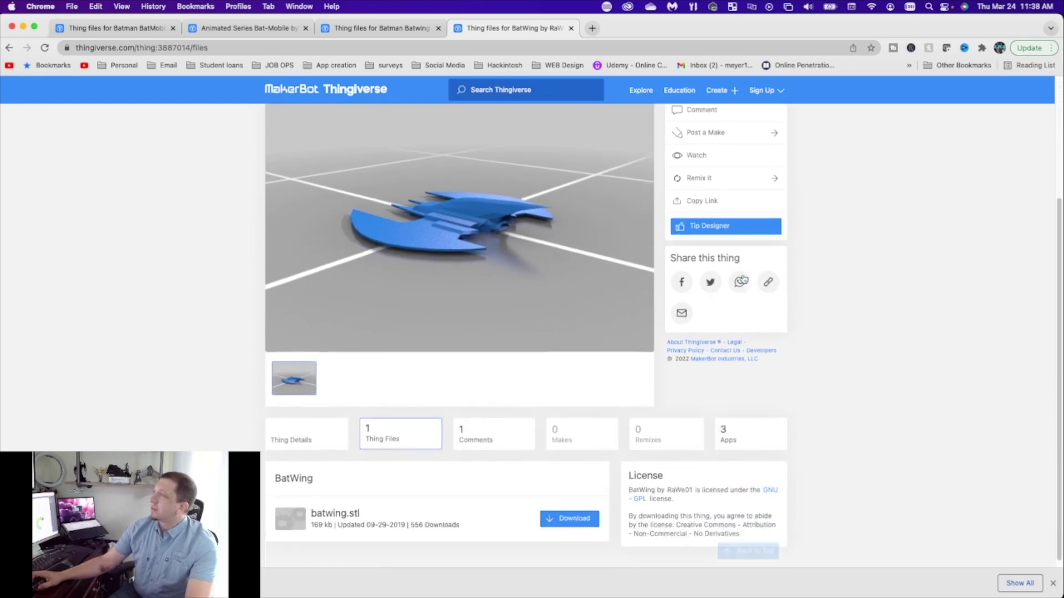
scroll(744, 279, "up", 2)
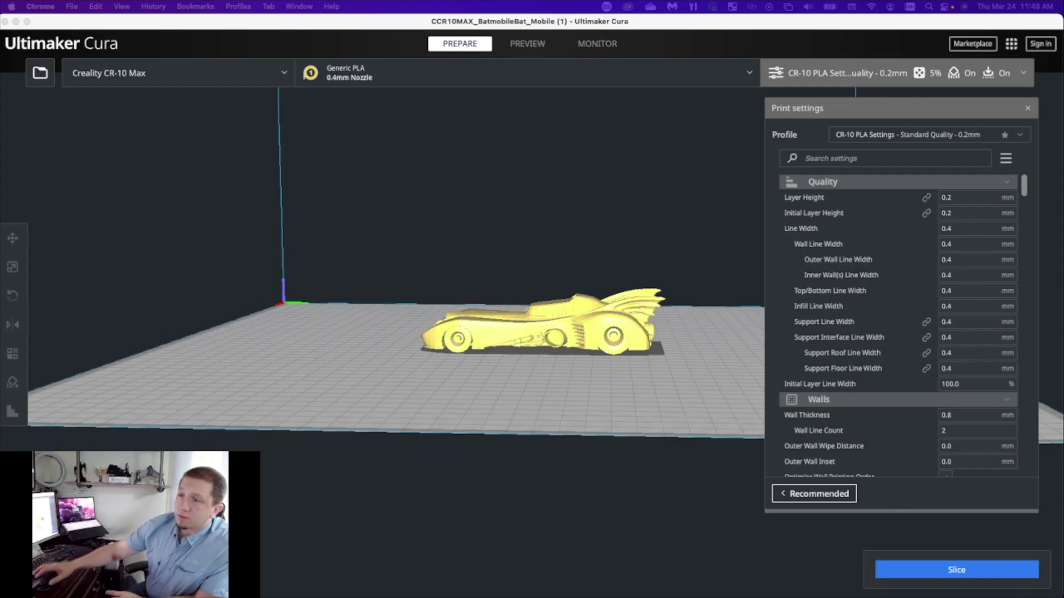
- In Cura, rotate the Batmobile model 90° so it stands upright on its tail fins with the nose pointing up
right_click_drag(609, 361, 654, 366)
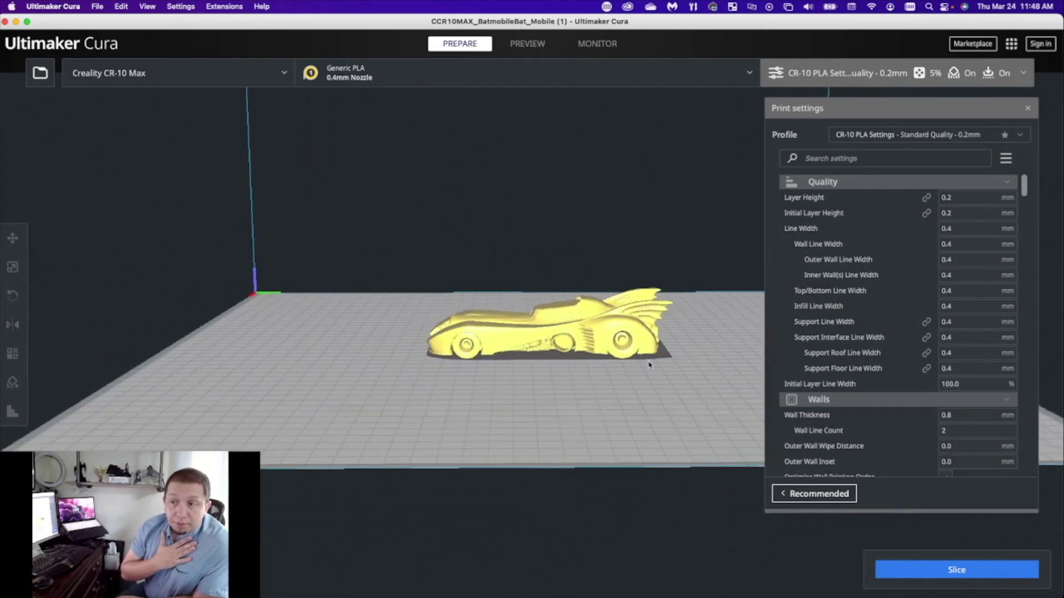
left_click(530, 327)
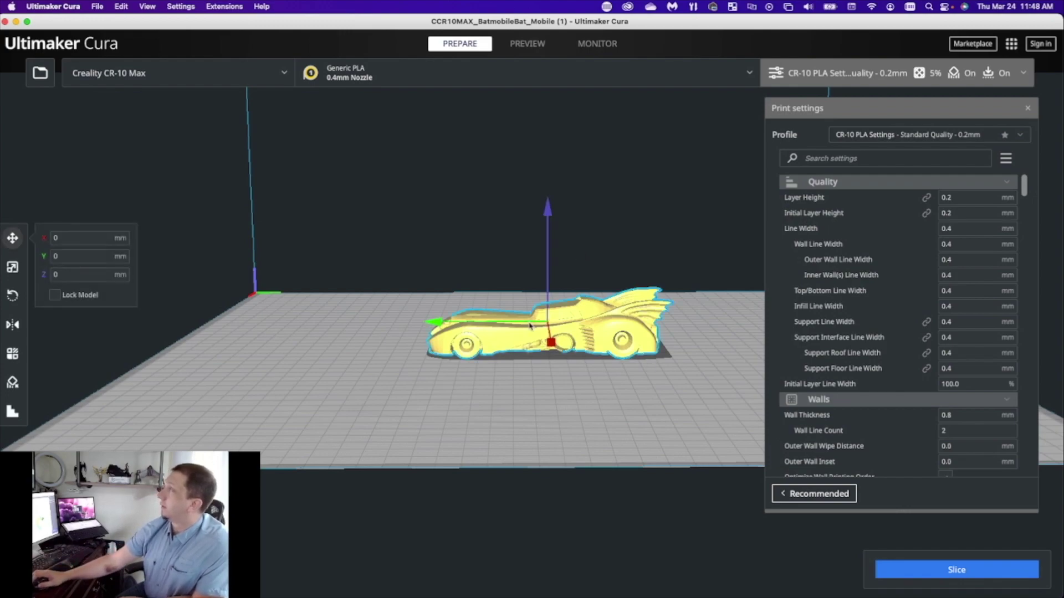
left_click(12, 295)
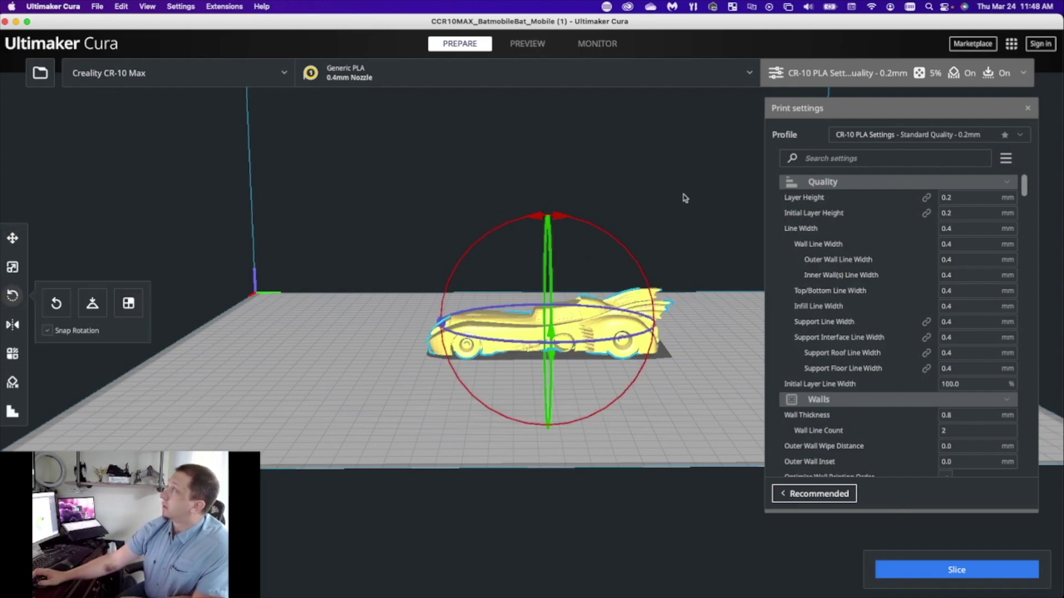
left_click_drag(623, 245, 633, 392)
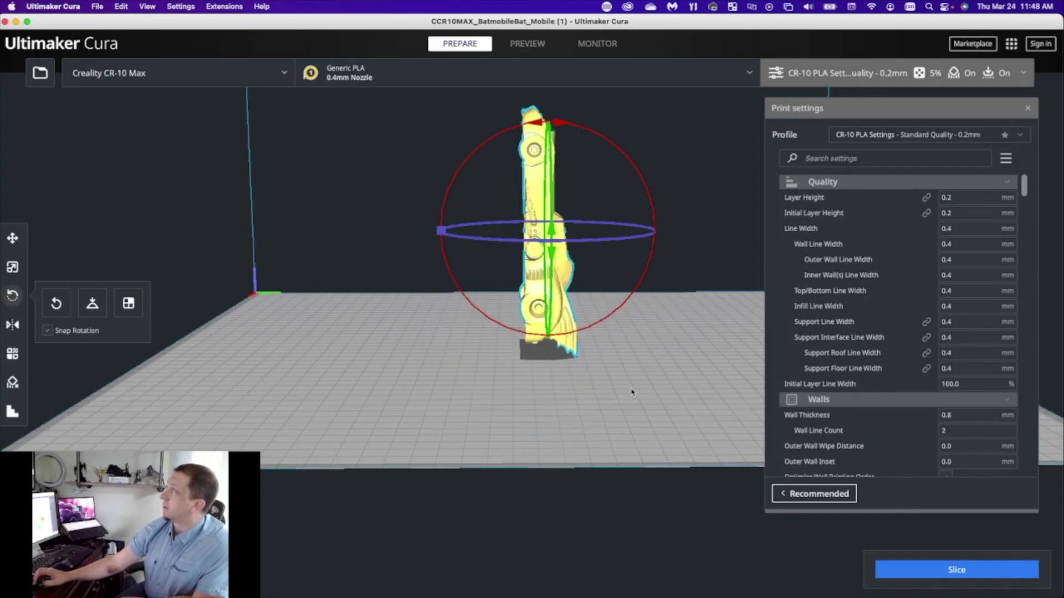
left_click(493, 367)
right_click_drag(493, 368, 330, 230)
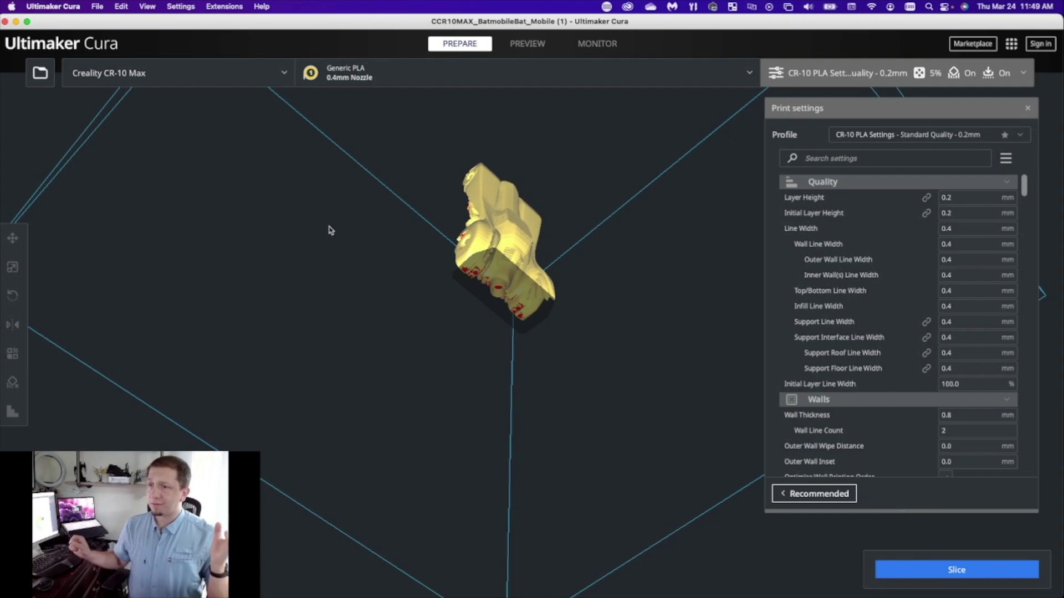
- Scale the upright Batmobile uniformly to 300%
right_click_drag(458, 302, 439, 240)
left_click(439, 239)
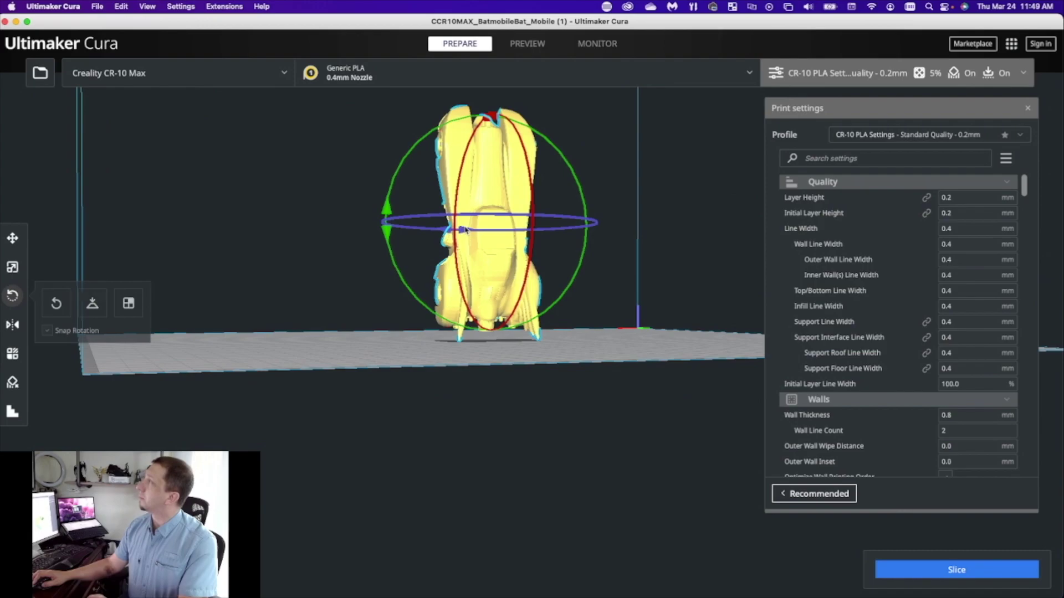
left_click(12, 267)
double_click(190, 267)
type("300")
key("Return")
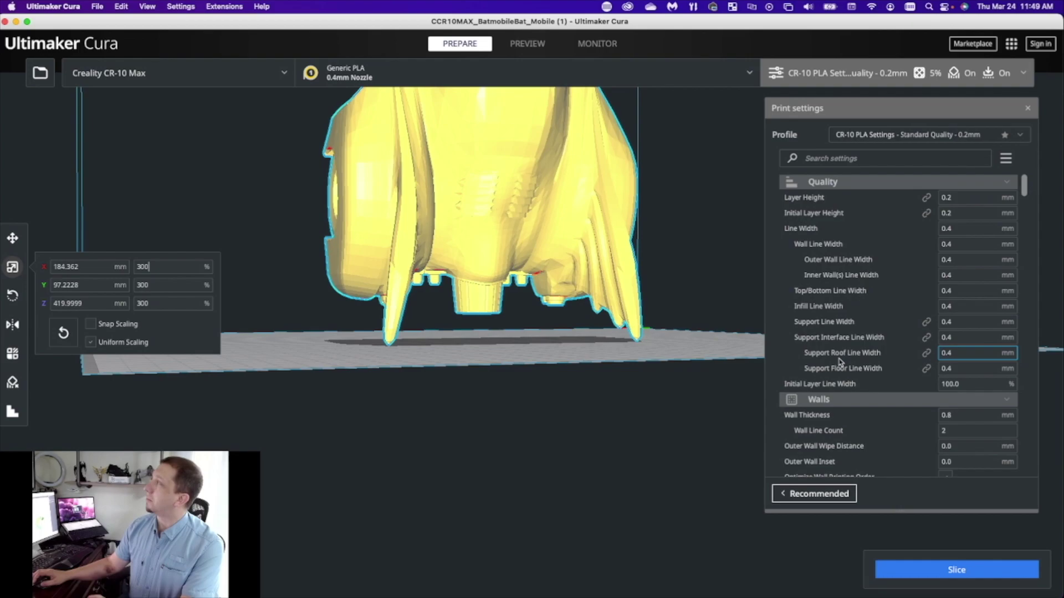
left_click(561, 339)
- Place four custom cylinder supports along the scalloped edge of one tail fin on the model's underside
right_click_drag(561, 339, 475, 251)
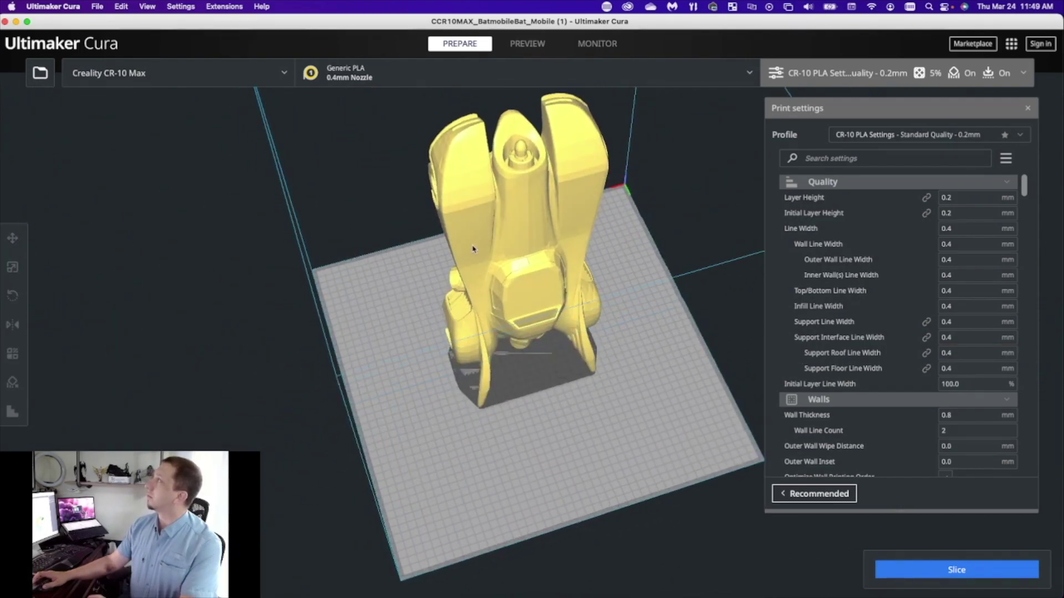
scroll(496, 171, "up", 3)
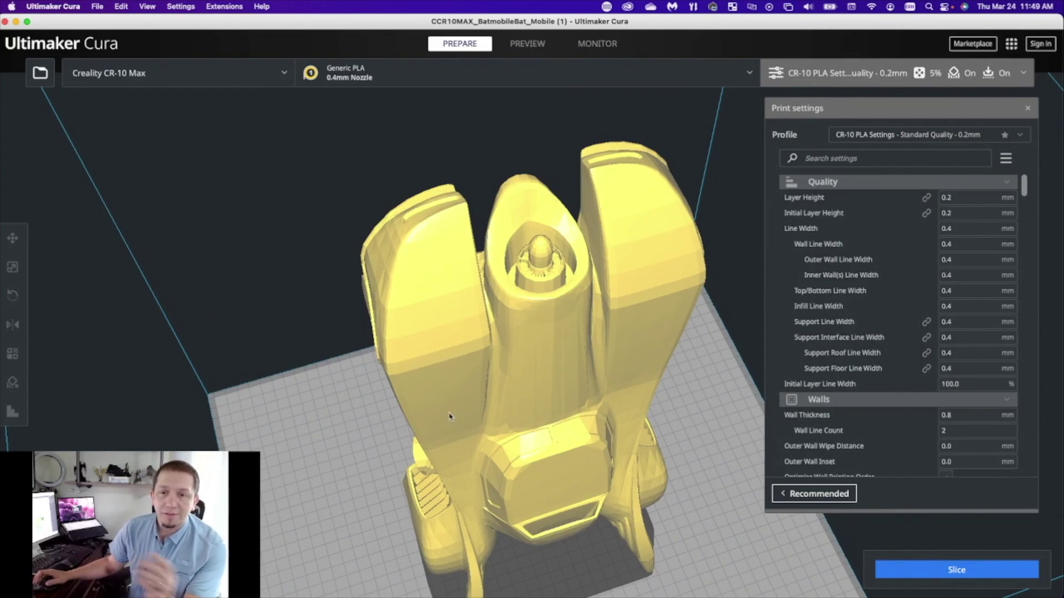
scroll(537, 491, "down", 3)
scroll(537, 504, "up", 6)
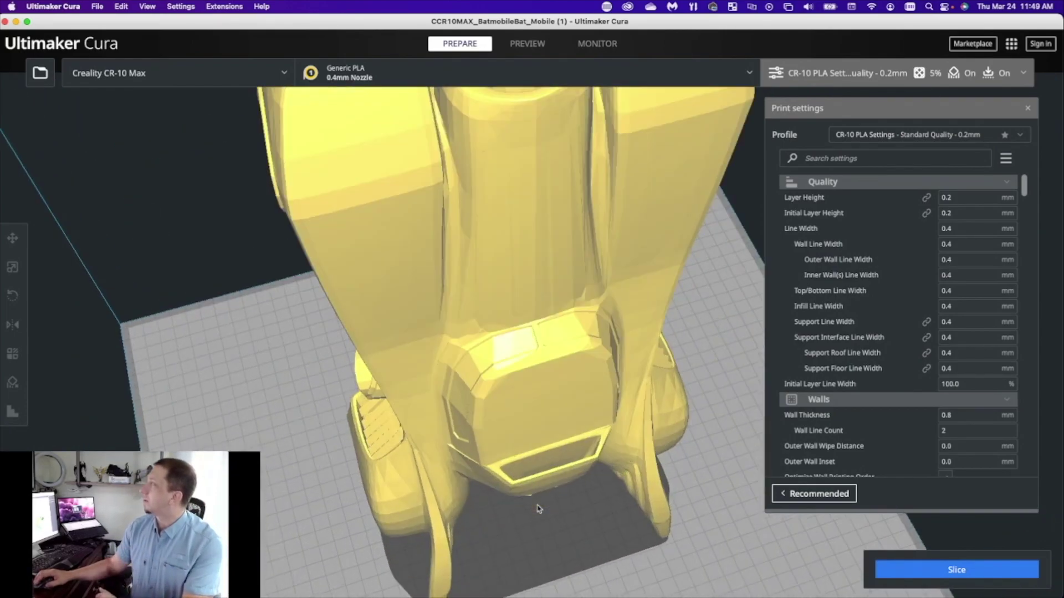
right_click_drag(537, 506, 515, 449)
scroll(515, 448, "down", 5)
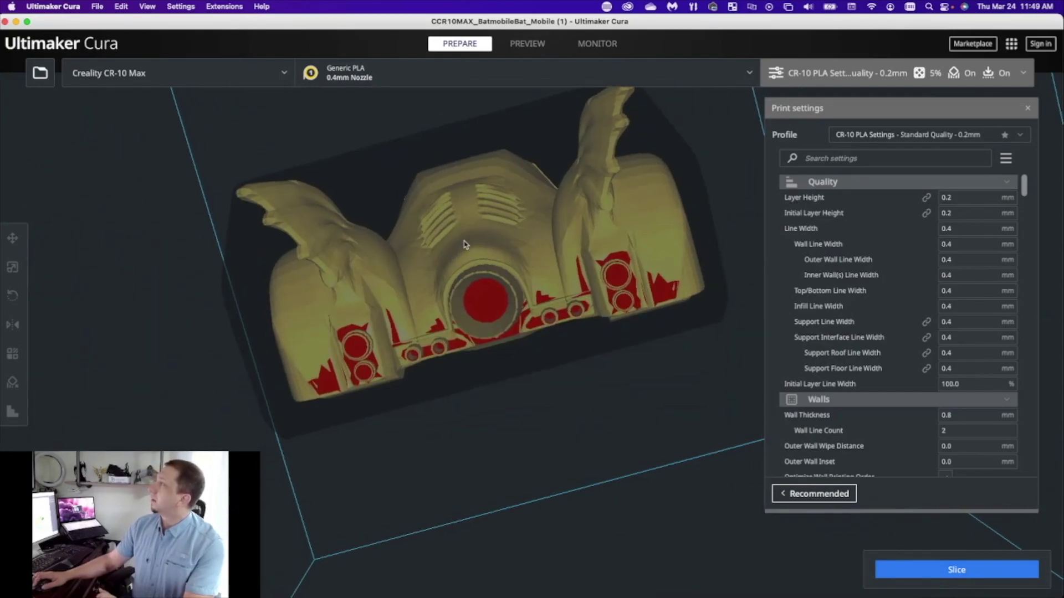
left_click(559, 310)
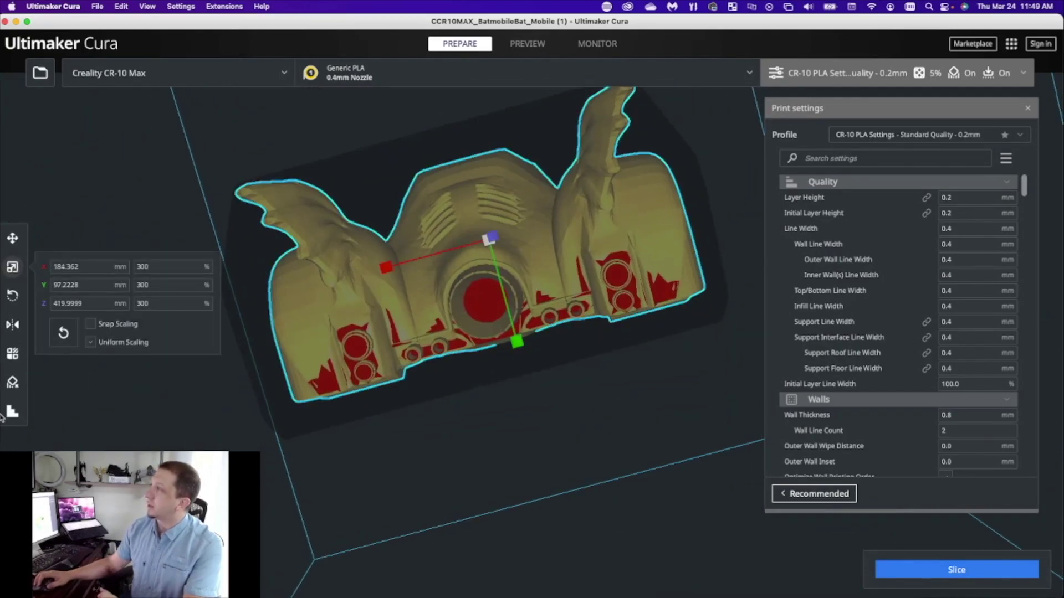
left_click(13, 411)
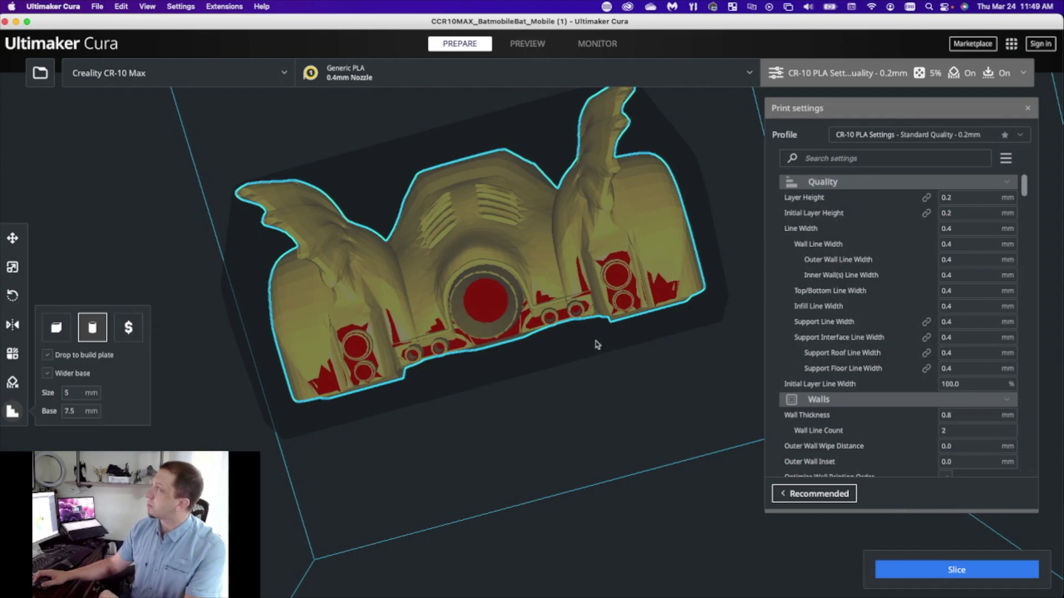
left_click(239, 198)
left_click(264, 221)
left_click(293, 261)
left_click(320, 286)
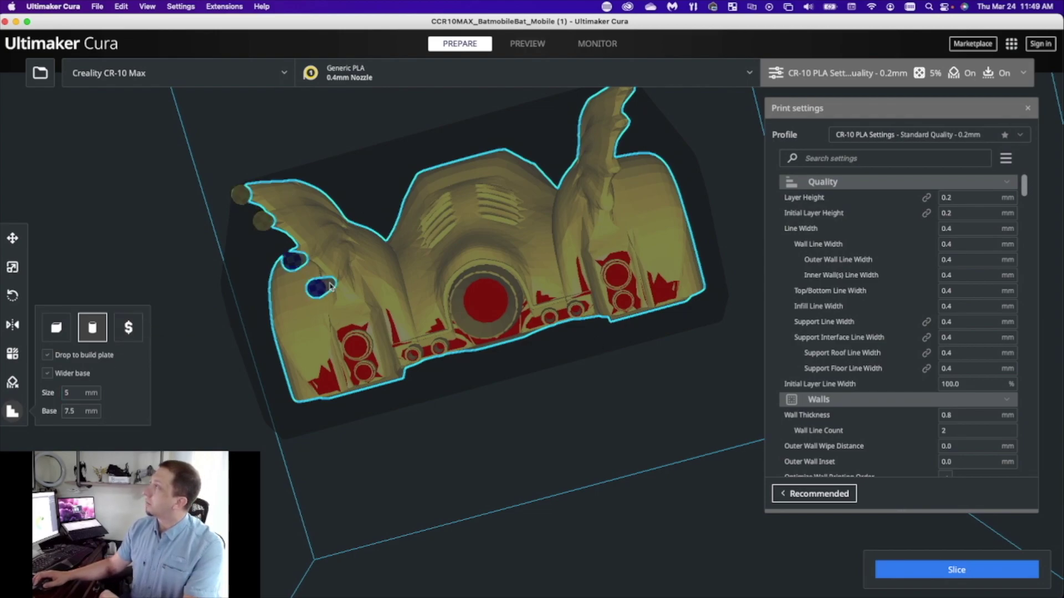
- Place four matching cylinder supports along the scalloped edge of the other tail fin
left_click(612, 207)
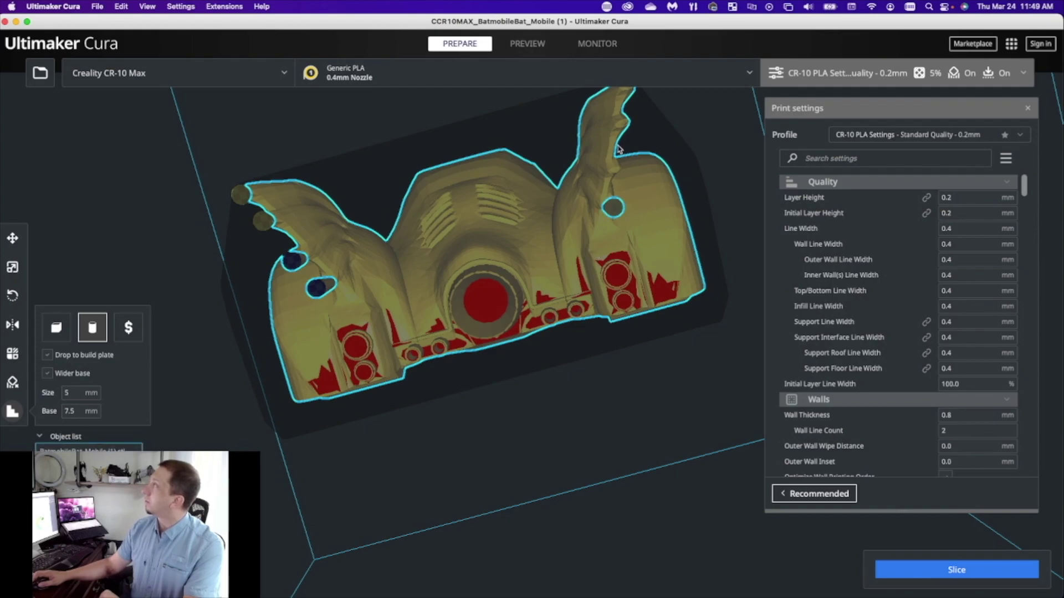
left_click(618, 169)
left_click(622, 117)
scroll(622, 129, "down", 2)
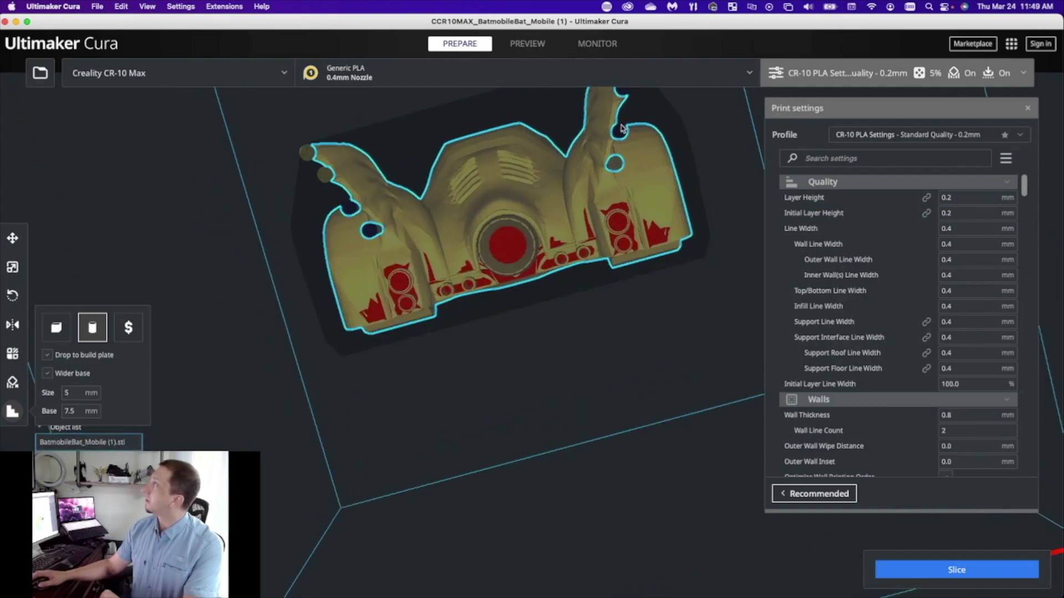
scroll(622, 129, "up", 3)
left_click(629, 119)
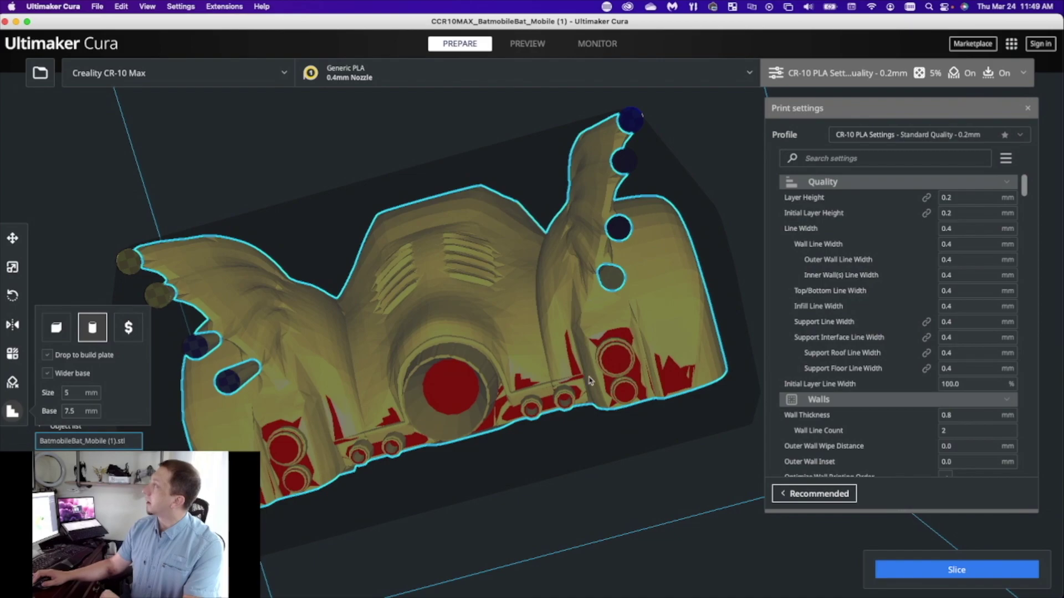
- Add cylinder supports beneath the small round exhaust pipes on both sides of the large central exhaust
left_click(619, 363)
left_click(631, 405)
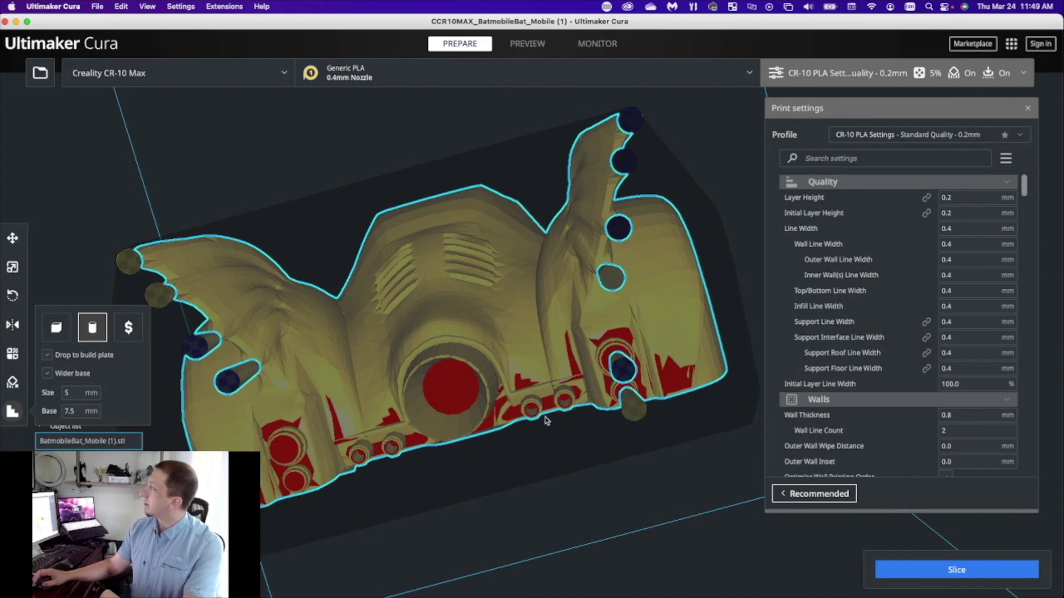
left_click(532, 411)
left_click(565, 404)
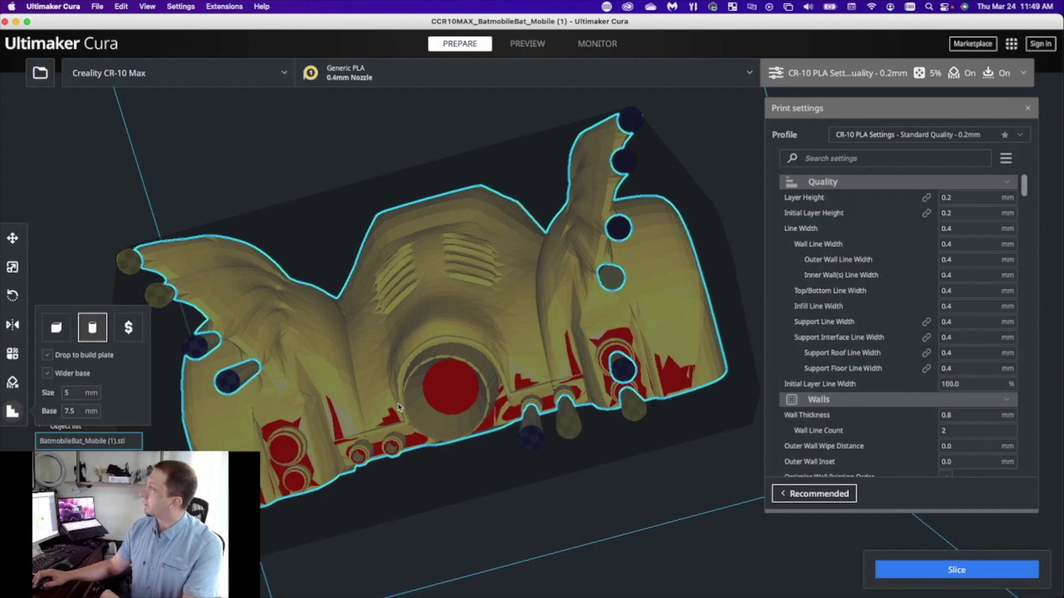
left_click(393, 449)
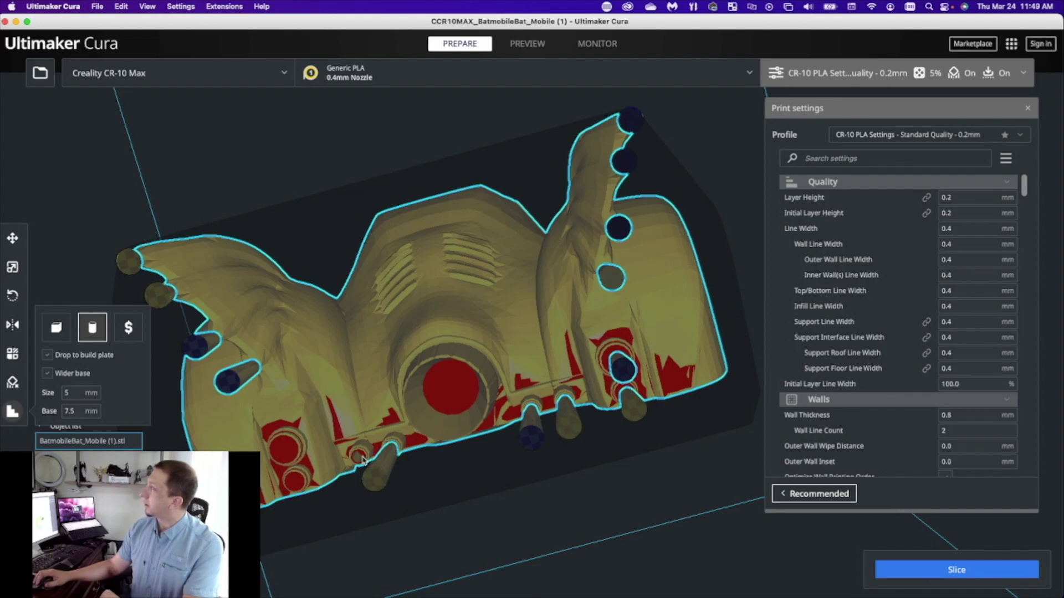
left_click(363, 460)
left_click(294, 479)
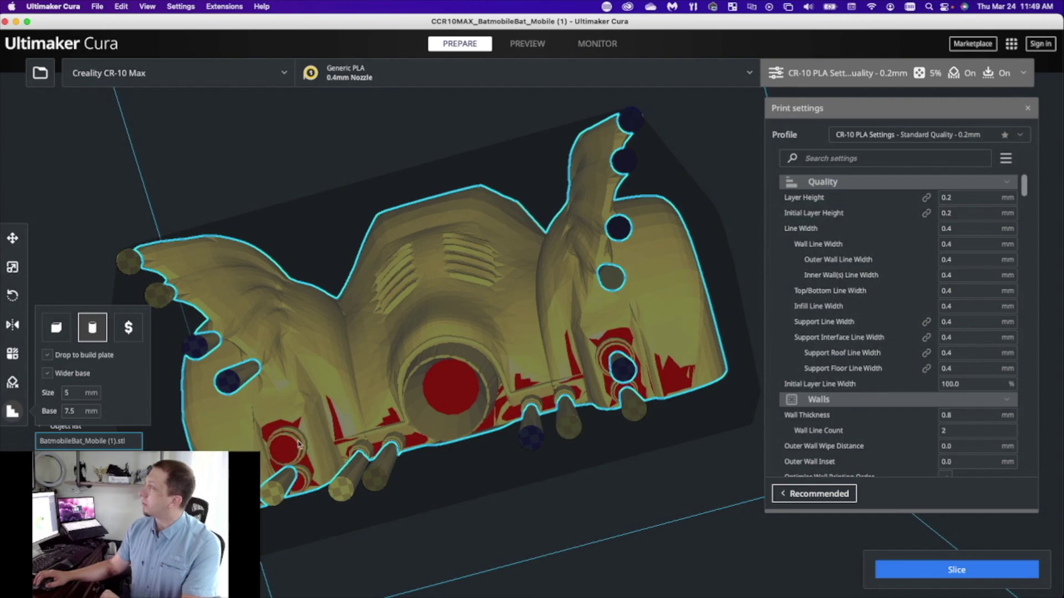
- Add four cylinder supports along the outer edge of the rear body between the tail fins
right_click_drag(434, 373, 496, 159)
left_click(489, 179)
left_click(400, 187)
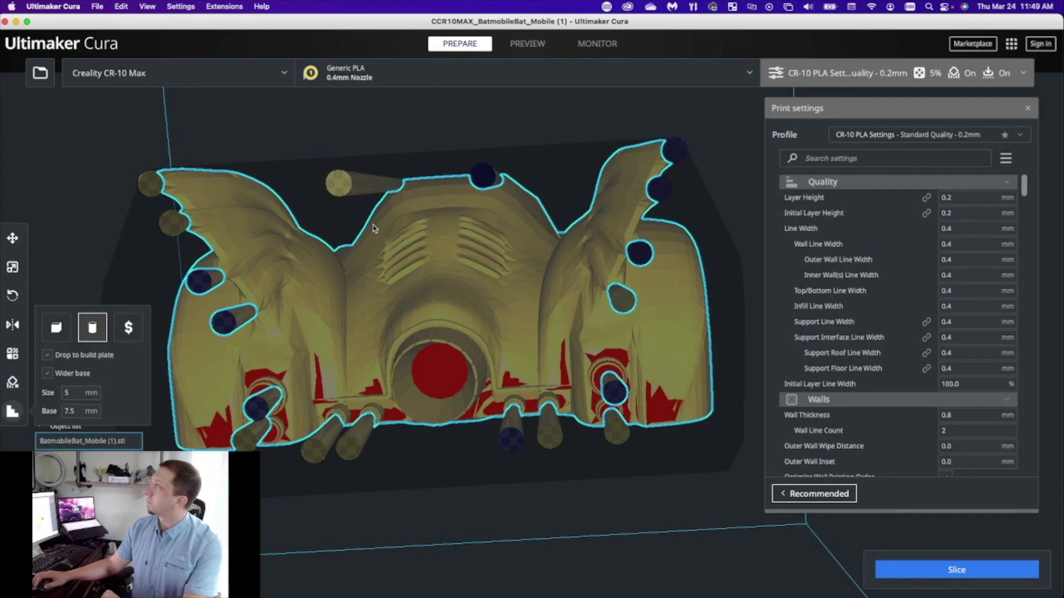
left_click(357, 246)
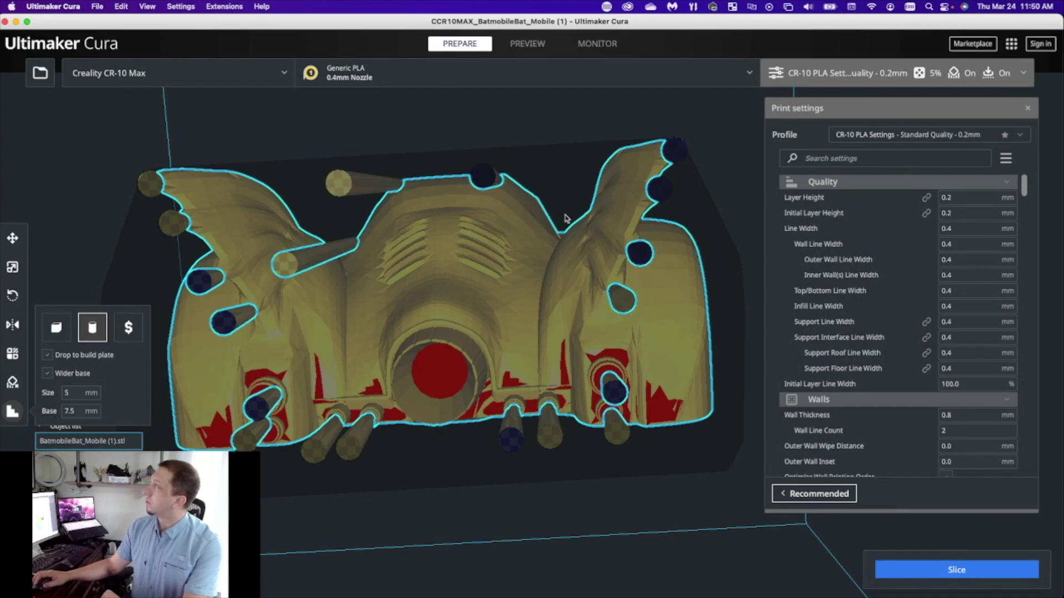
left_click(556, 232)
right_click_drag(587, 220, 646, 360)
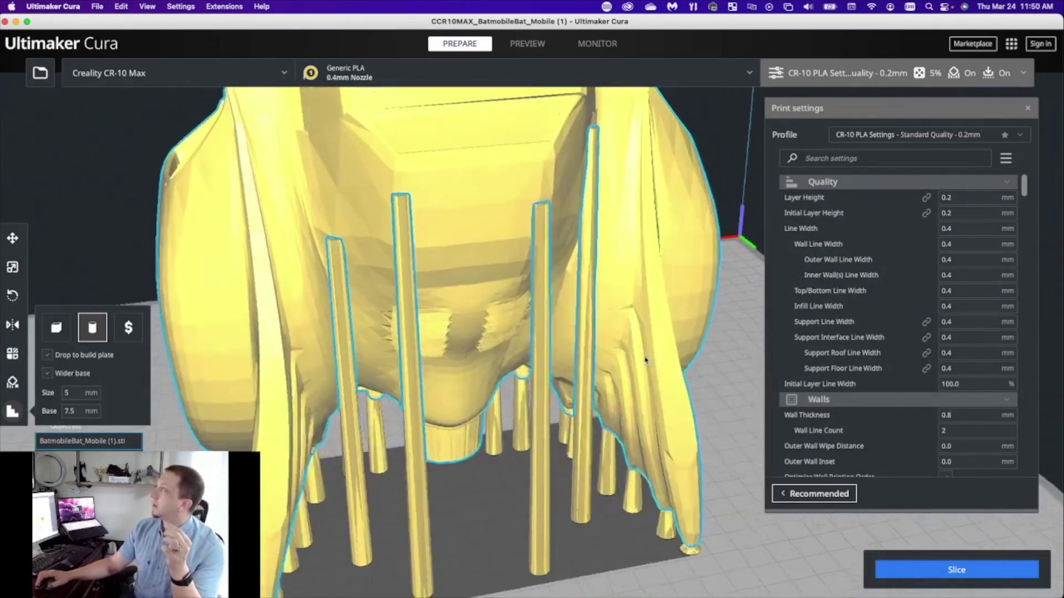
scroll(645, 361, "down", 10)
right_click_drag(548, 358, 607, 364)
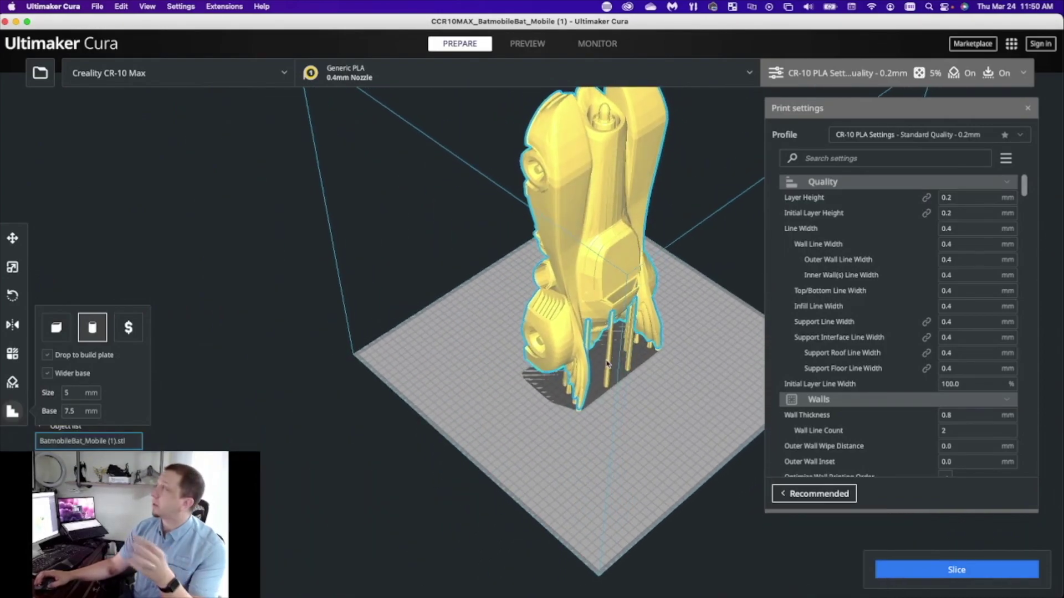
- Set the Raft Extra Margin for build plate adhesion to 10 mm
scroll(931, 363, "down", 10)
scroll(931, 363, "down", 15)
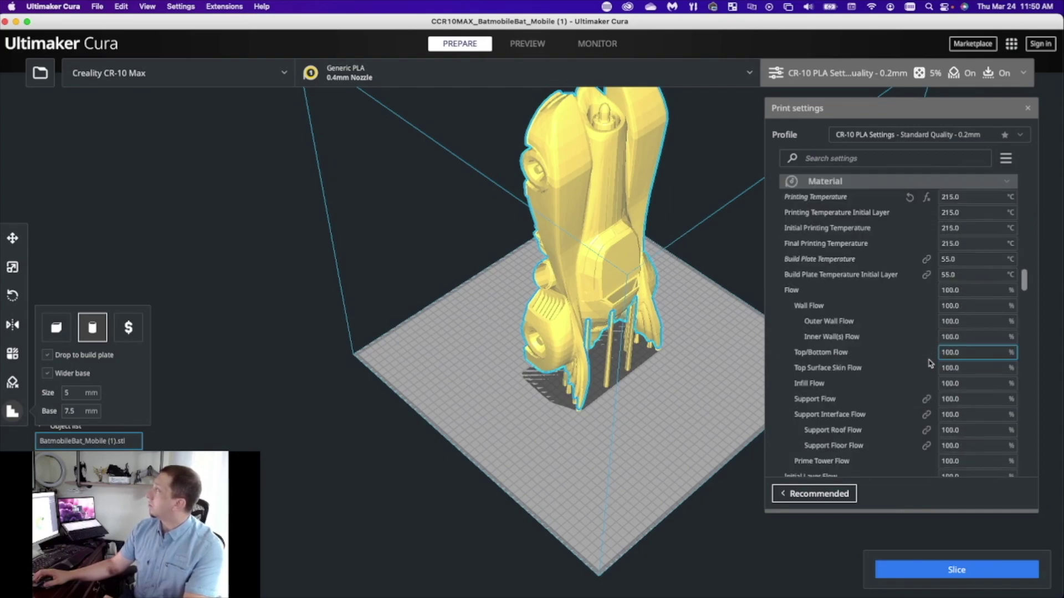
scroll(930, 363, "down", 5)
scroll(931, 363, "down", 18)
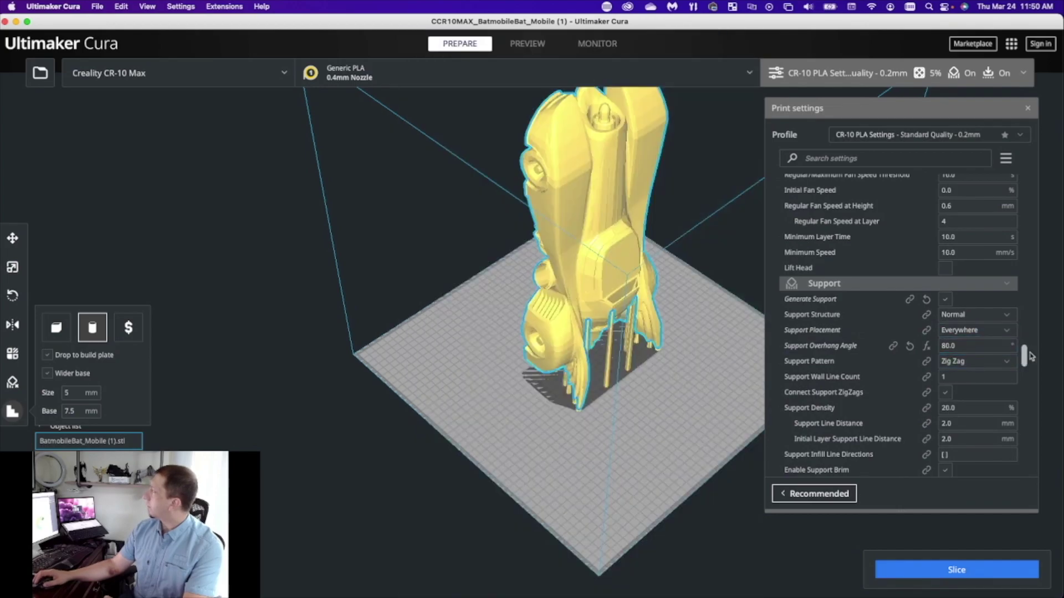
left_click_drag(1025, 363, 1023, 423)
left_click(945, 313)
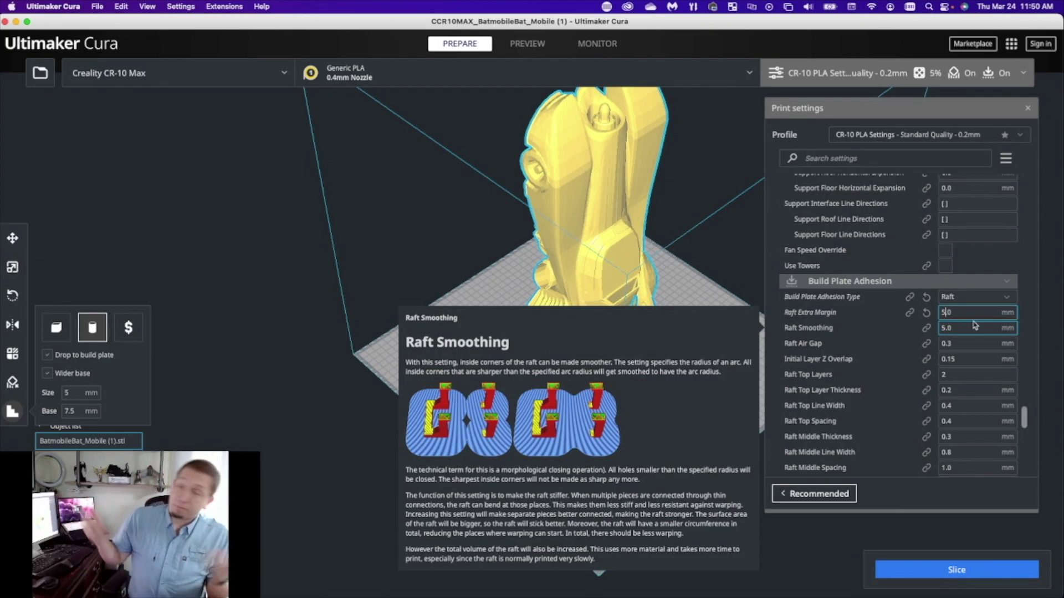
right_click_drag(615, 288, 901, 331)
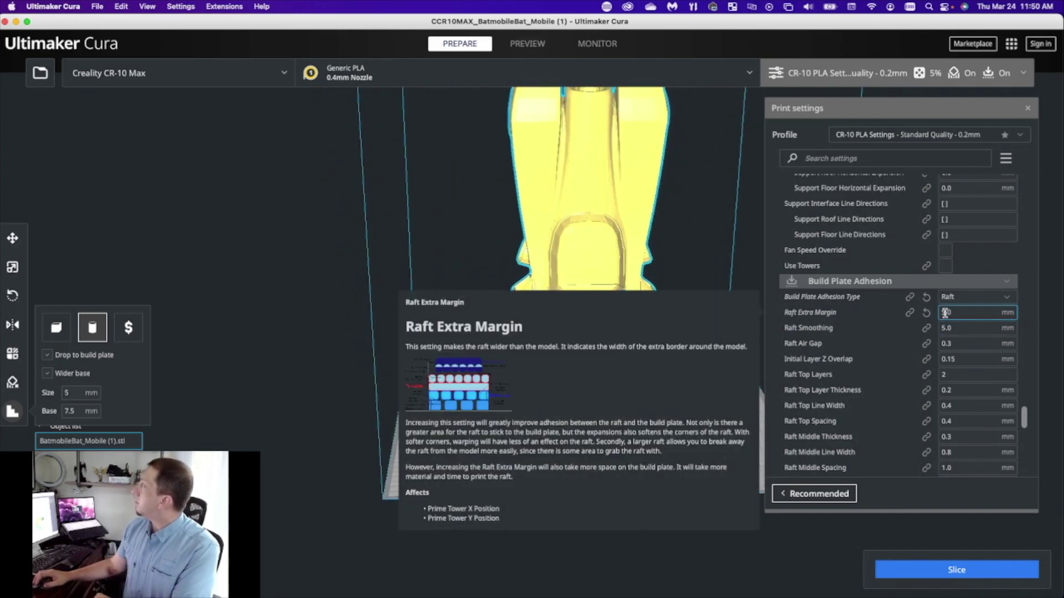
type("10")
key("Return")
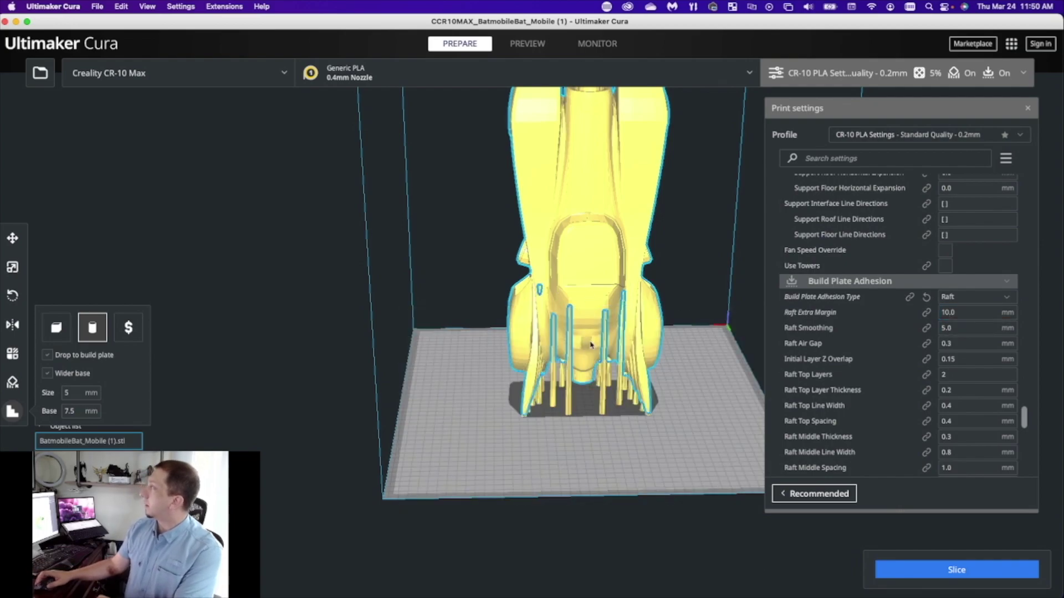
- Set the Support Overhang Angle to 70° to highlight the steeper overhangs on the Batmobile
right_click_drag(666, 363, 661, 205)
scroll(660, 206, "up", 10)
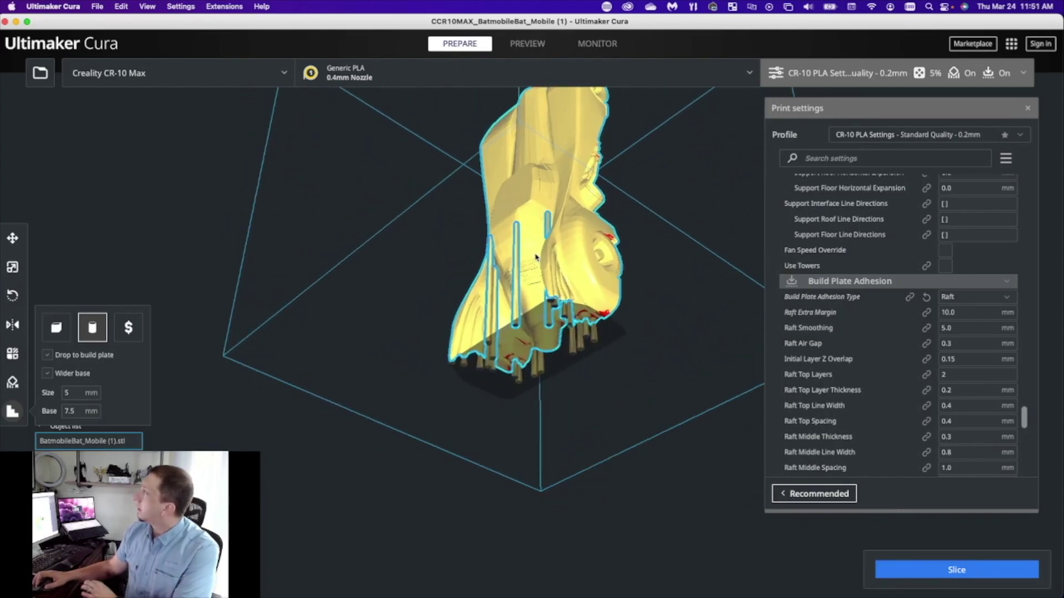
scroll(545, 280, "up", 10)
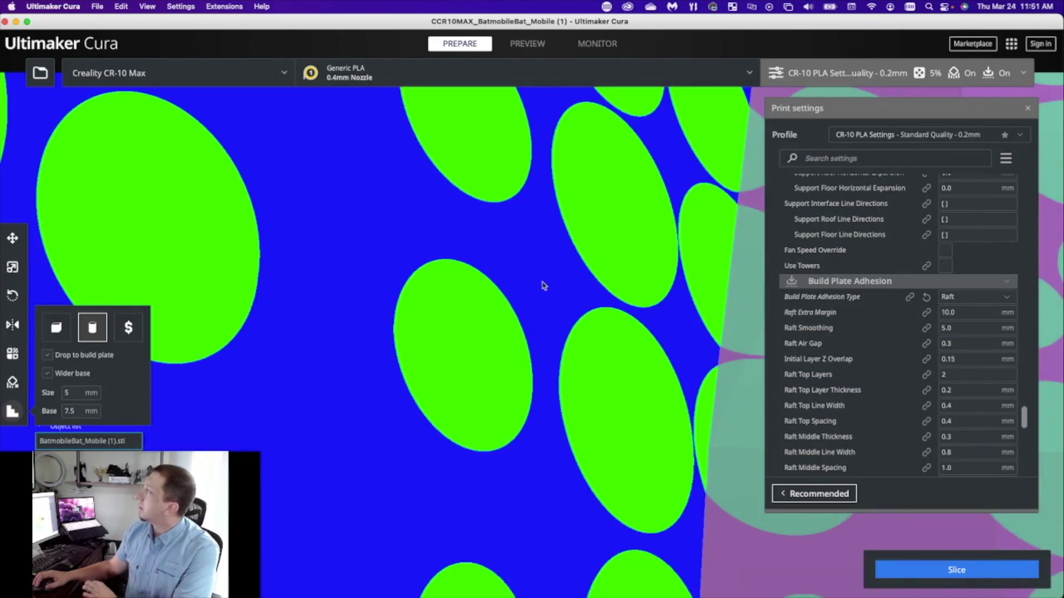
scroll(544, 284, "down", 8)
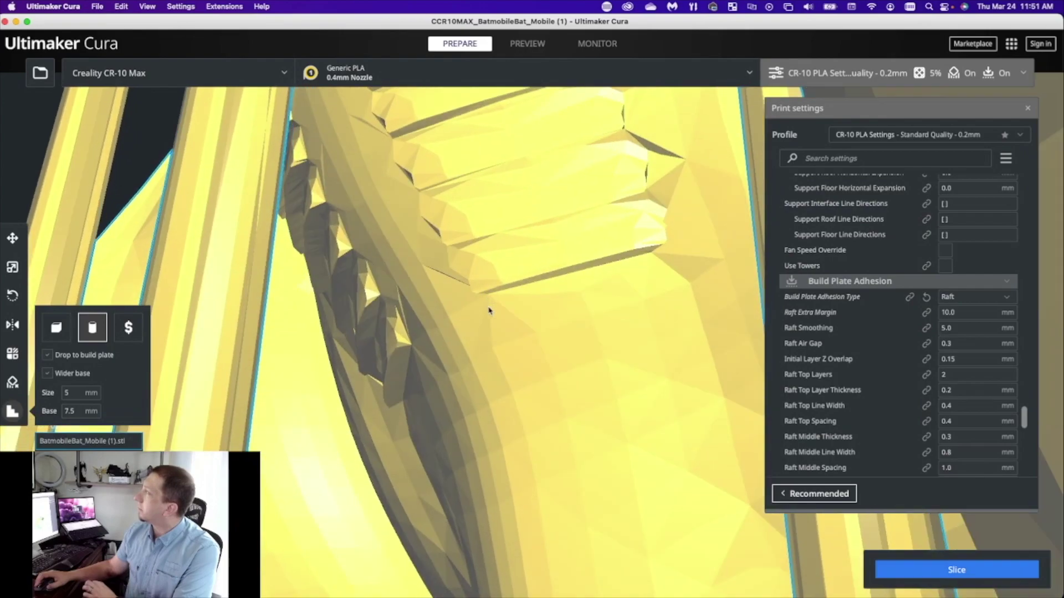
scroll(490, 312, "up", 6)
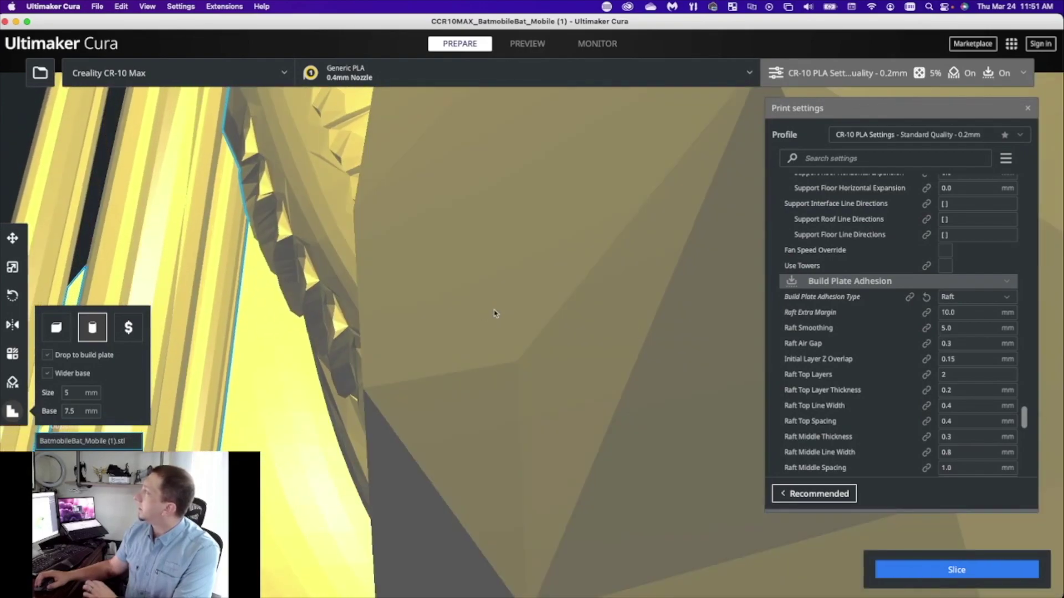
scroll(944, 277, "up", 10)
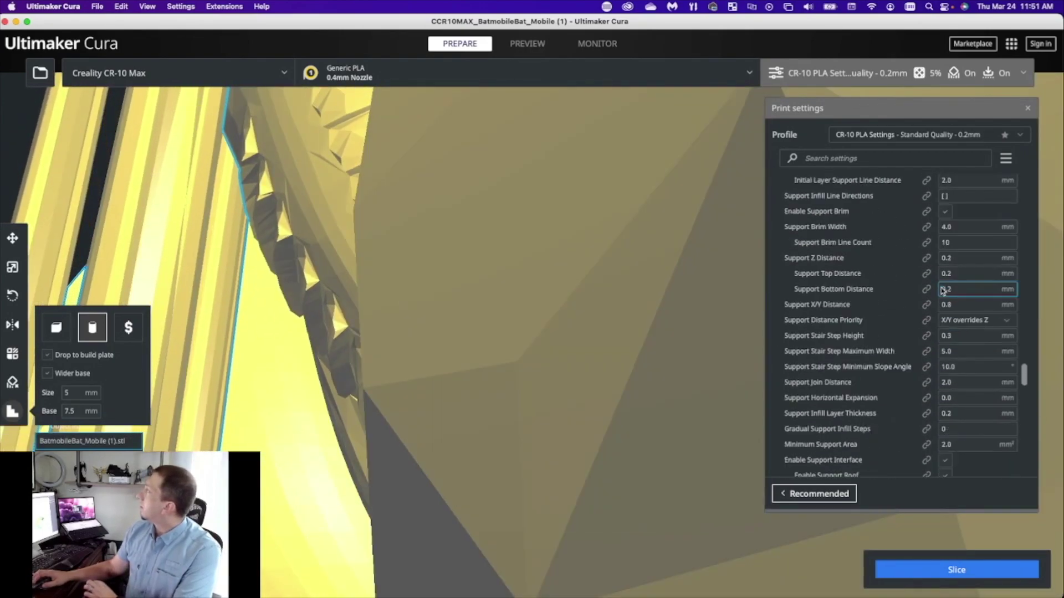
scroll(943, 290, "up", 10)
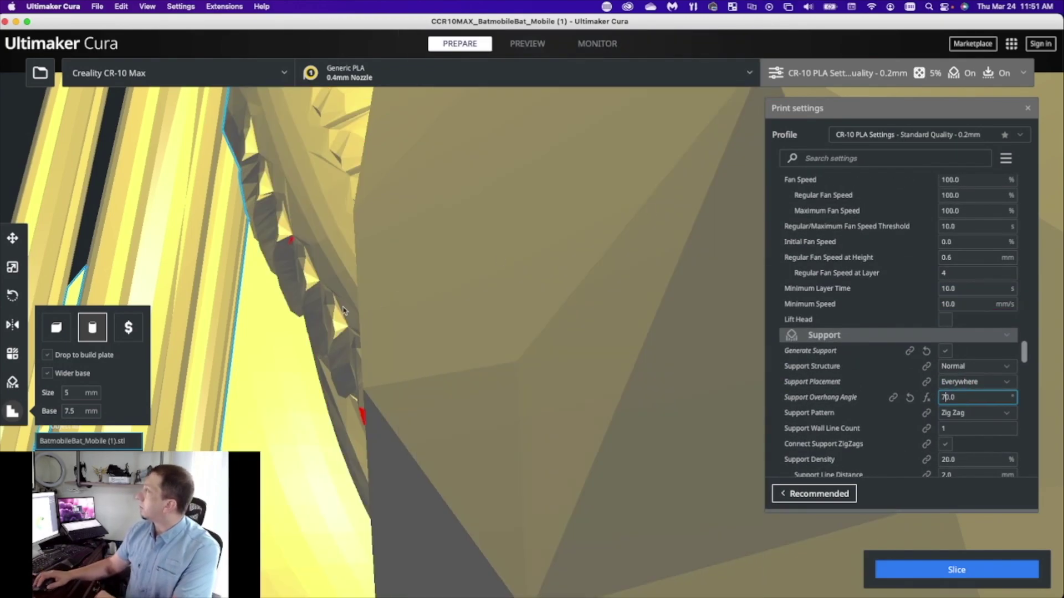
left_click(255, 340)
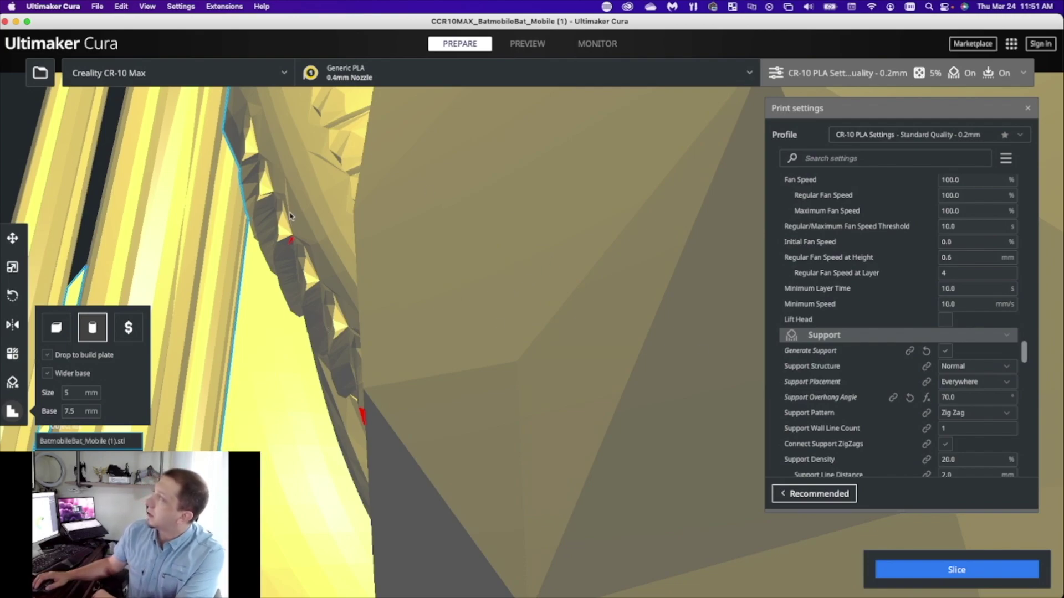
- Examine the highlighted overhangs around the Batmobile's rear vents, wheels and lower body from several angles
scroll(292, 247, "up", 3)
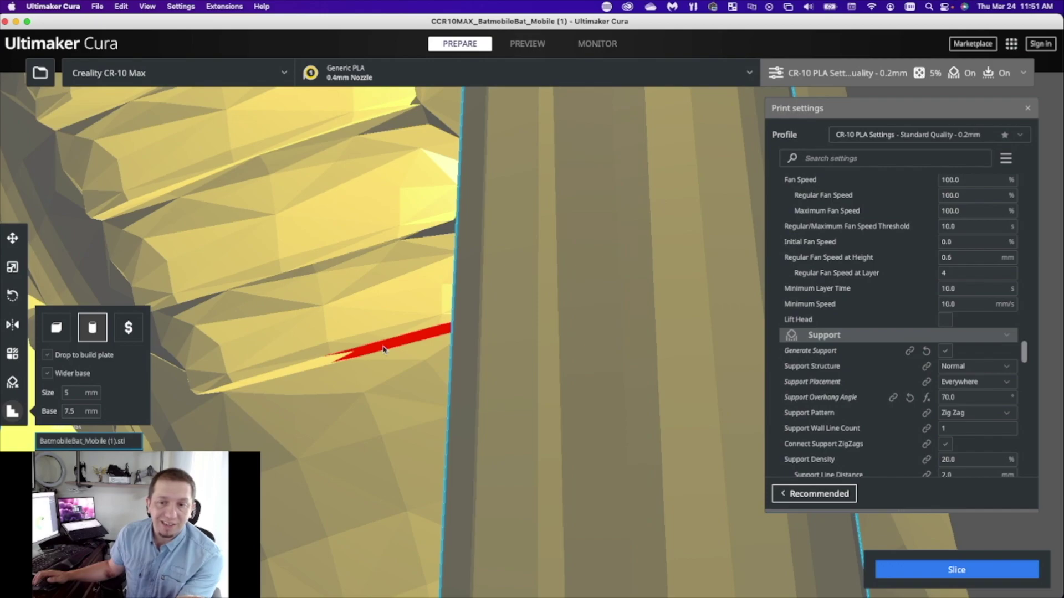
scroll(460, 226, "down", 10)
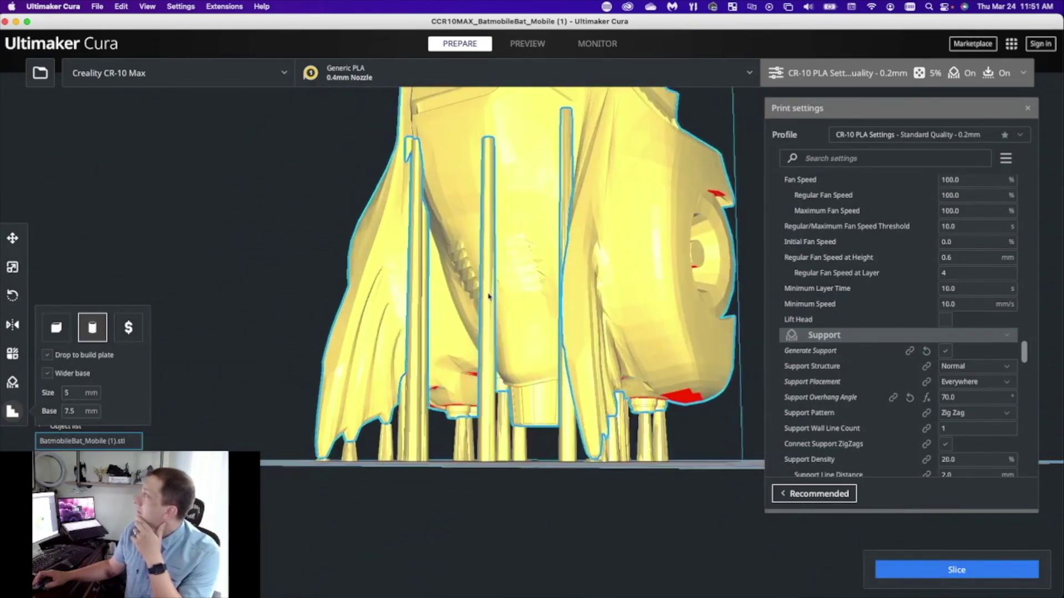
right_click_drag(488, 296, 277, 330)
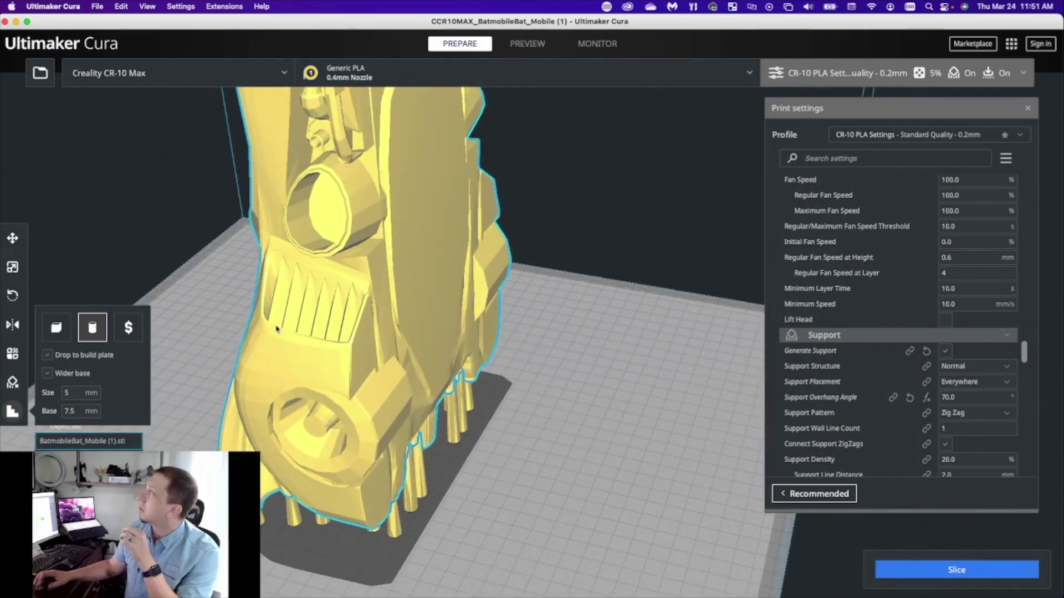
right_click_drag(344, 213, 360, 100)
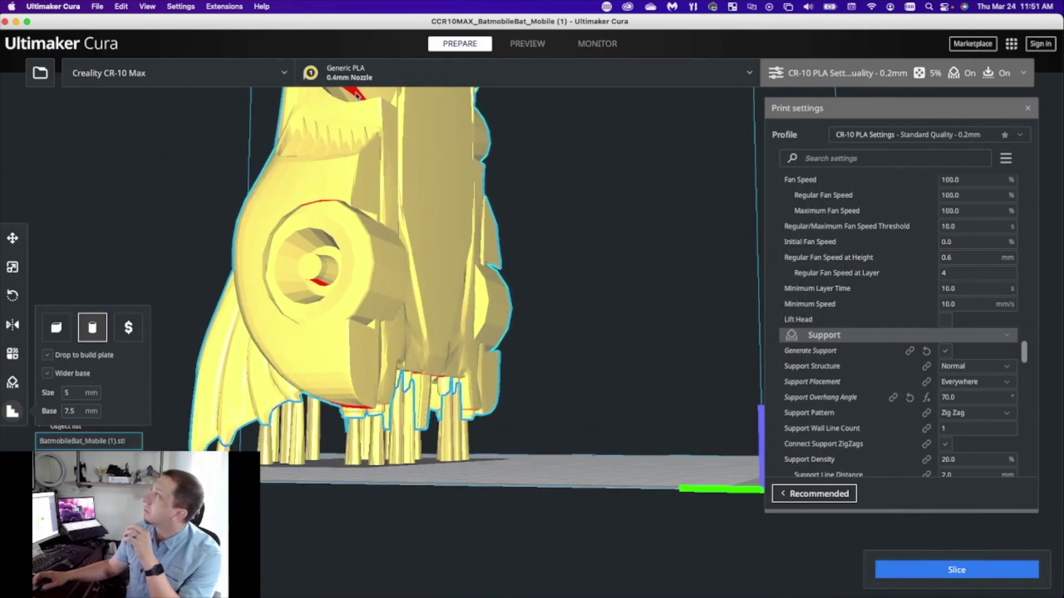
right_click_drag(404, 128, 558, 271)
scroll(617, 179, "down", 4)
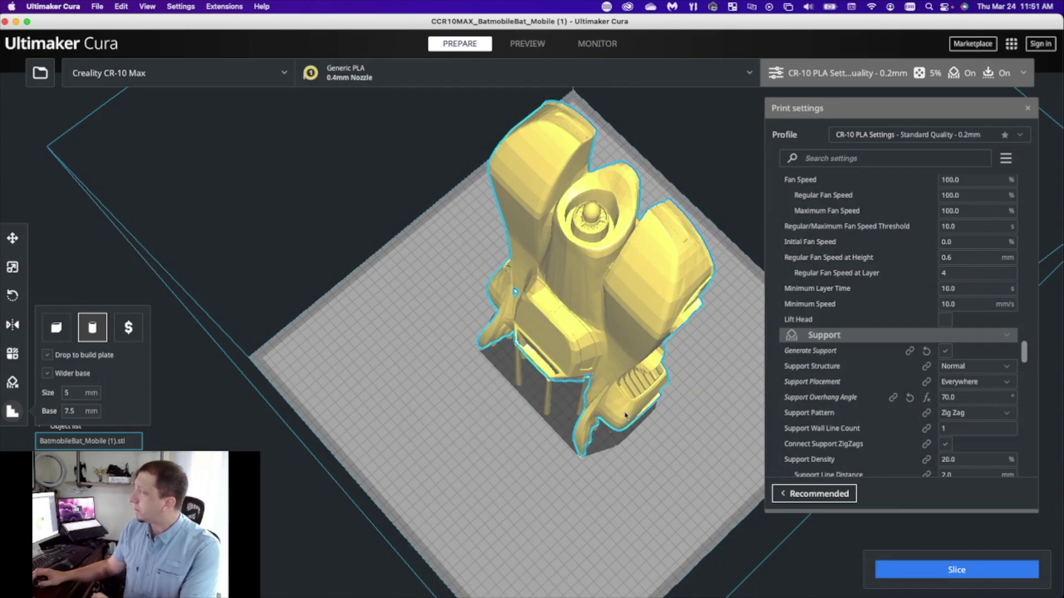
- Delete the Batmobile with its supports and load batwing.stl onto the empty build plate
right_click(421, 393)
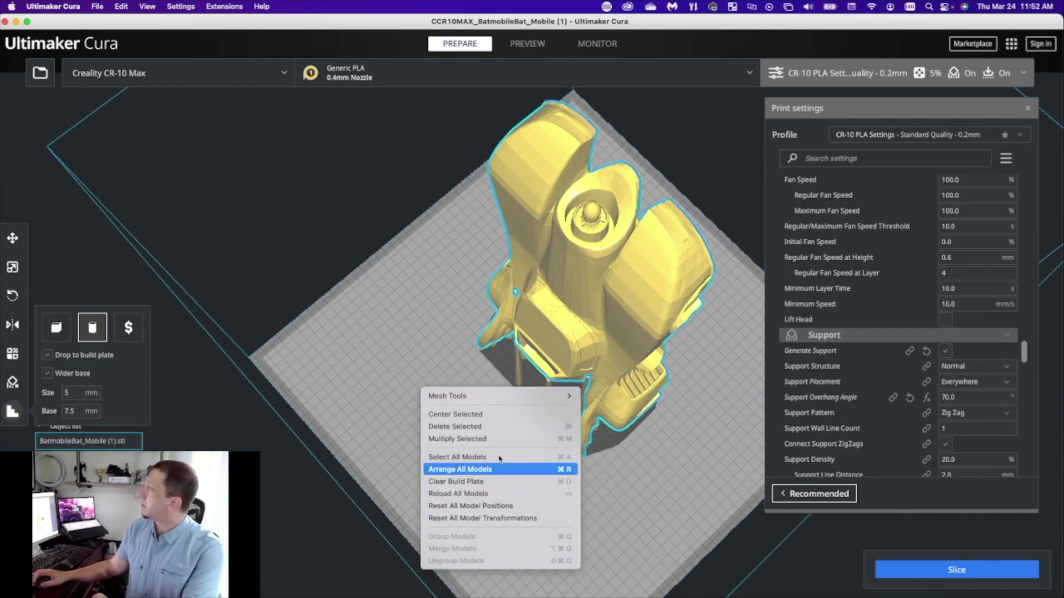
left_click(487, 427)
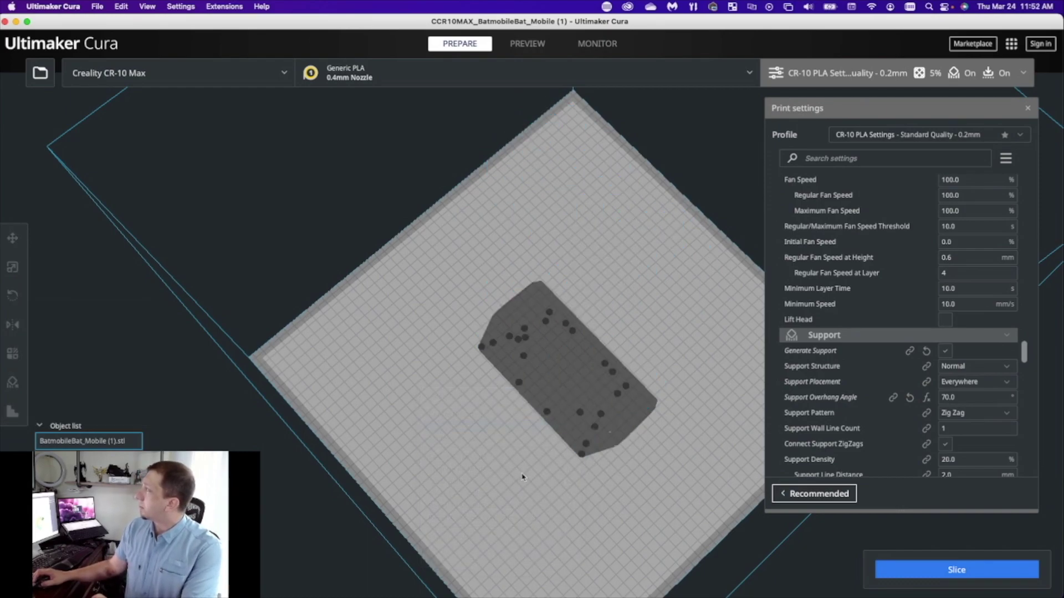
scroll(526, 476, "up", 3)
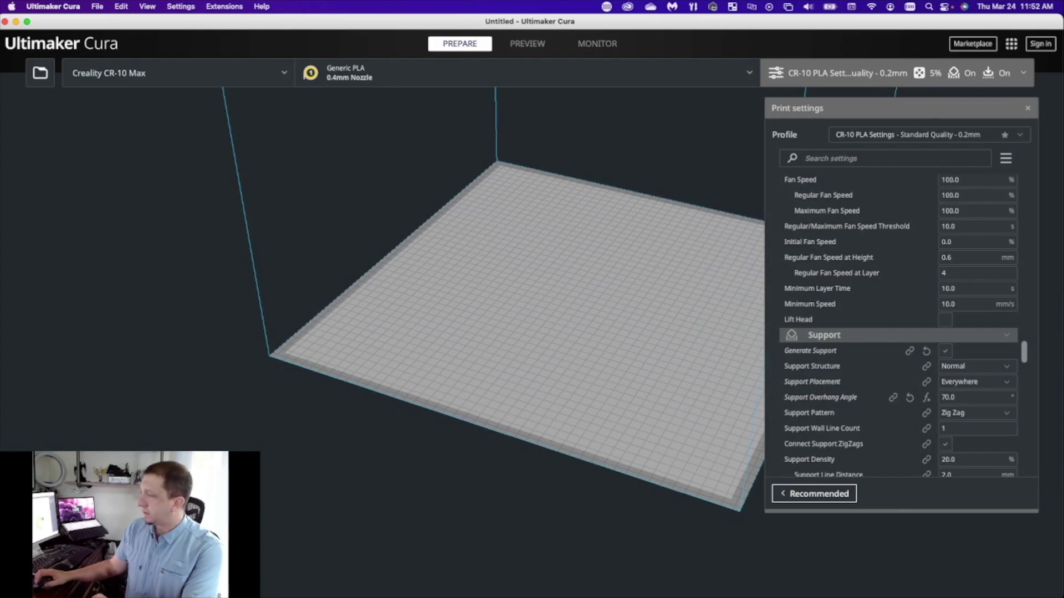
left_click_drag(491, 229, 516, 271)
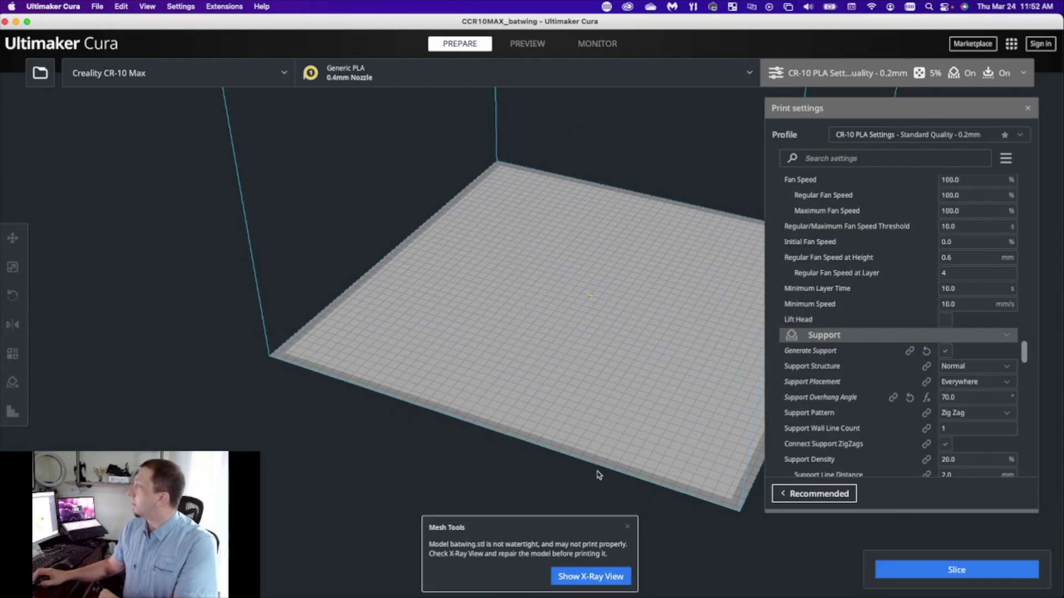
left_click(630, 531)
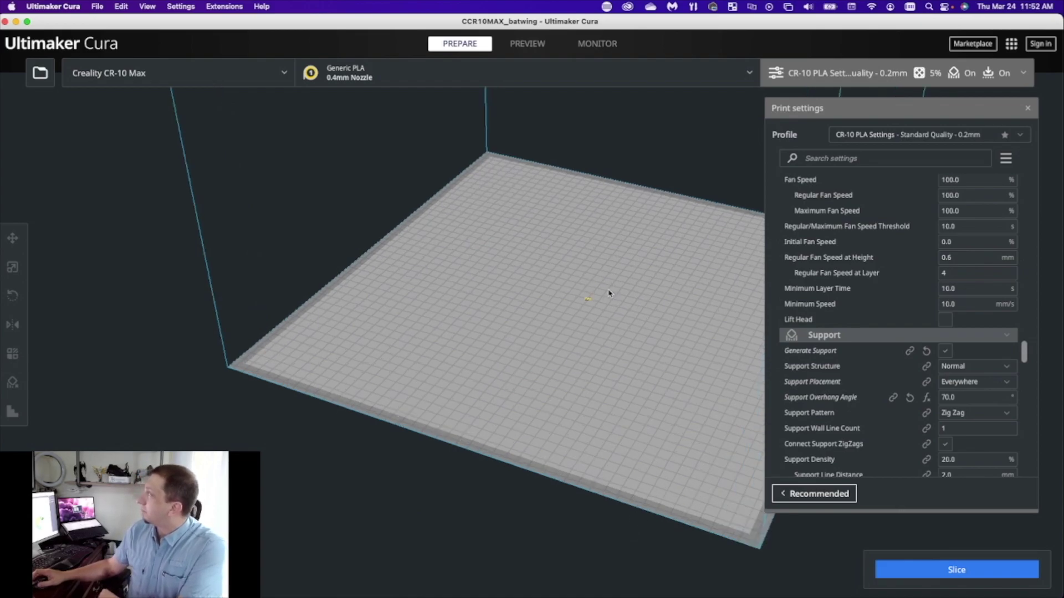
- Scale the batwing model uniformly to 2000%
scroll(604, 310, "up", 10)
scroll(517, 220, "down", 3)
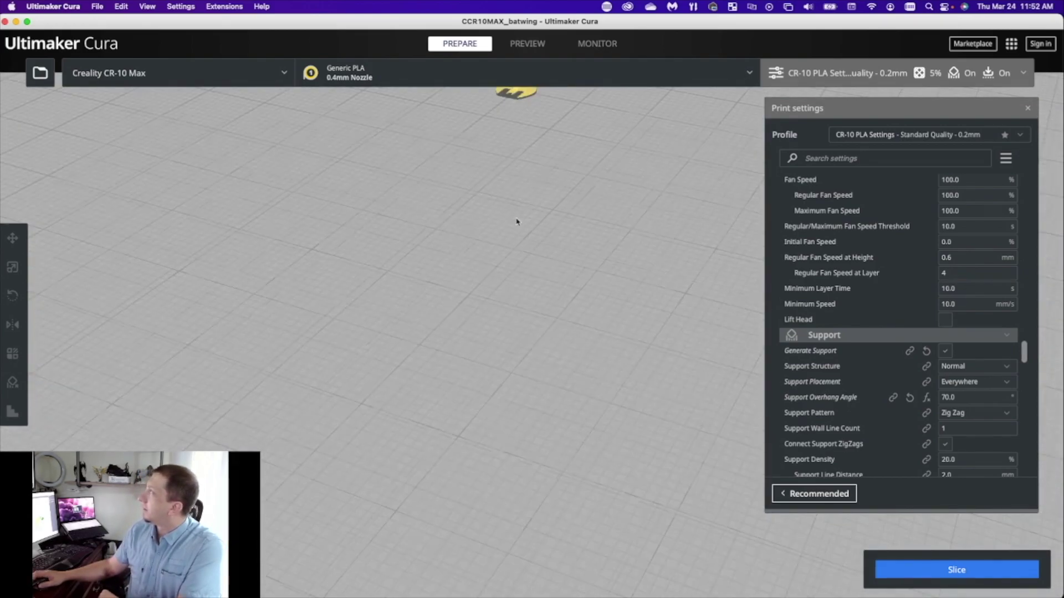
scroll(535, 150, "down", 5)
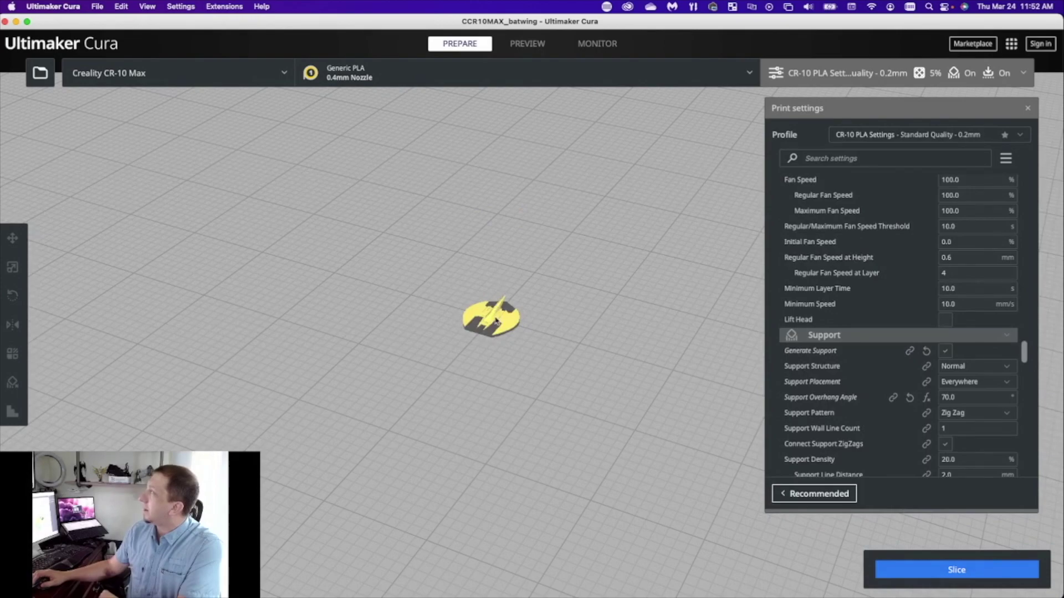
left_click(497, 321)
right_click(8, 259)
key("Escape")
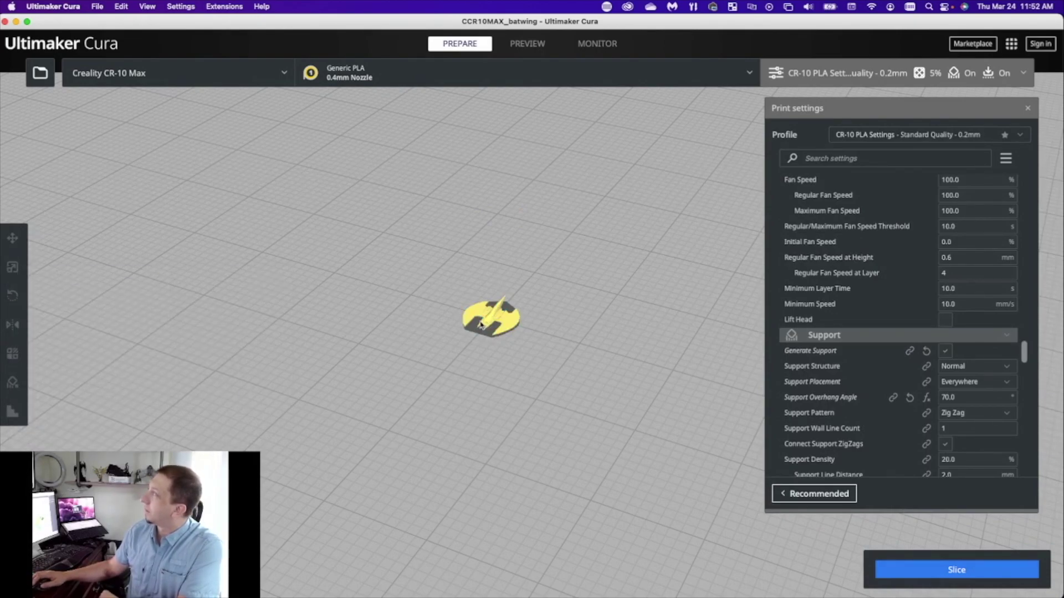
left_click(481, 324)
left_click(13, 268)
double_click(143, 266)
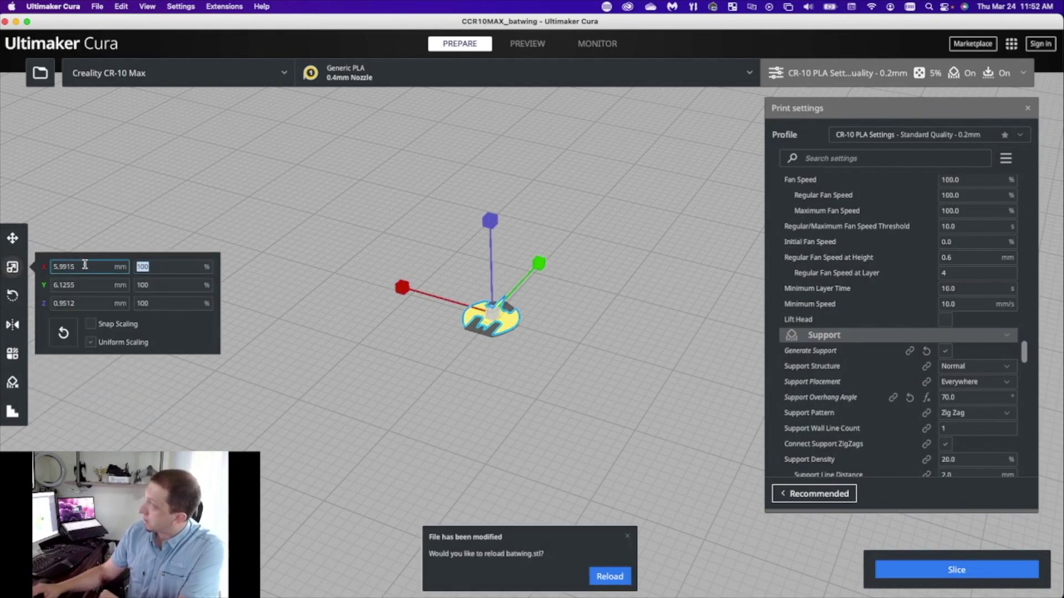
type("20")
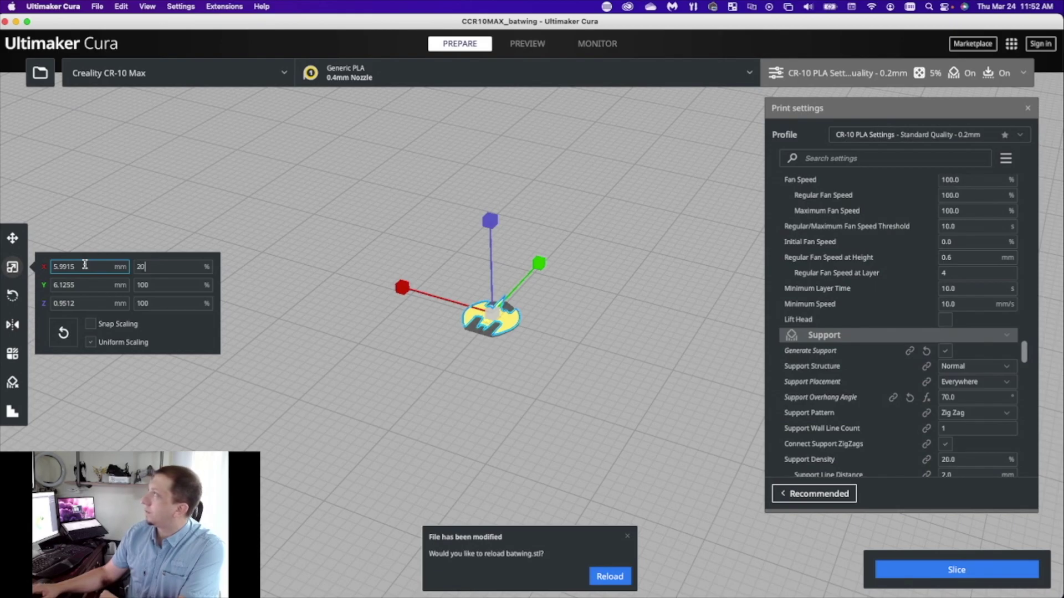
type("00")
key("Return")
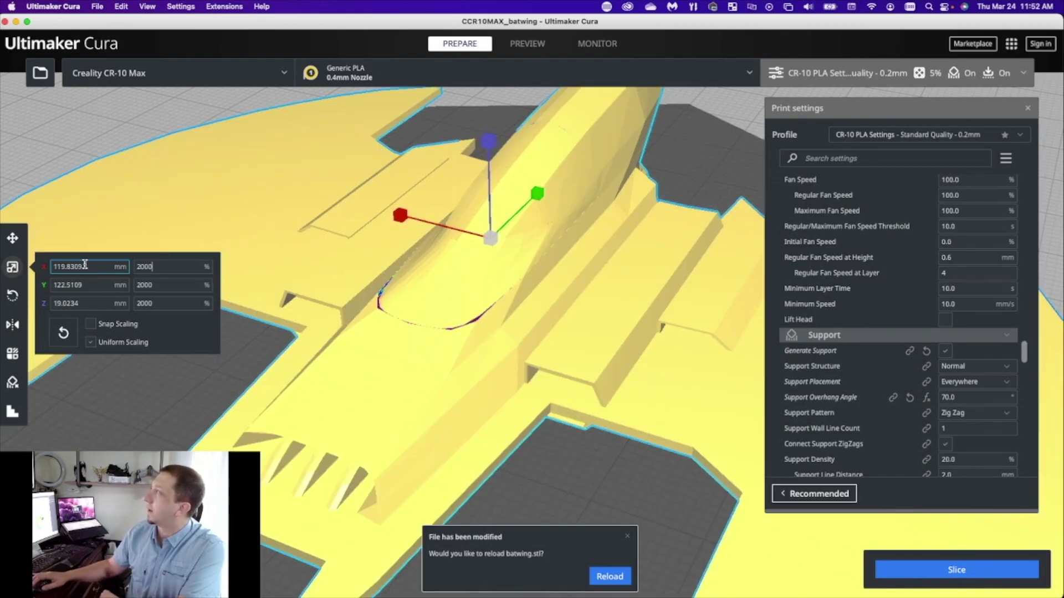
- Rotate the batwing from lying flat to standing upright with its long central spike pointing at the build plate
scroll(543, 375, "down", 5)
right_click_drag(543, 375, 412, 307)
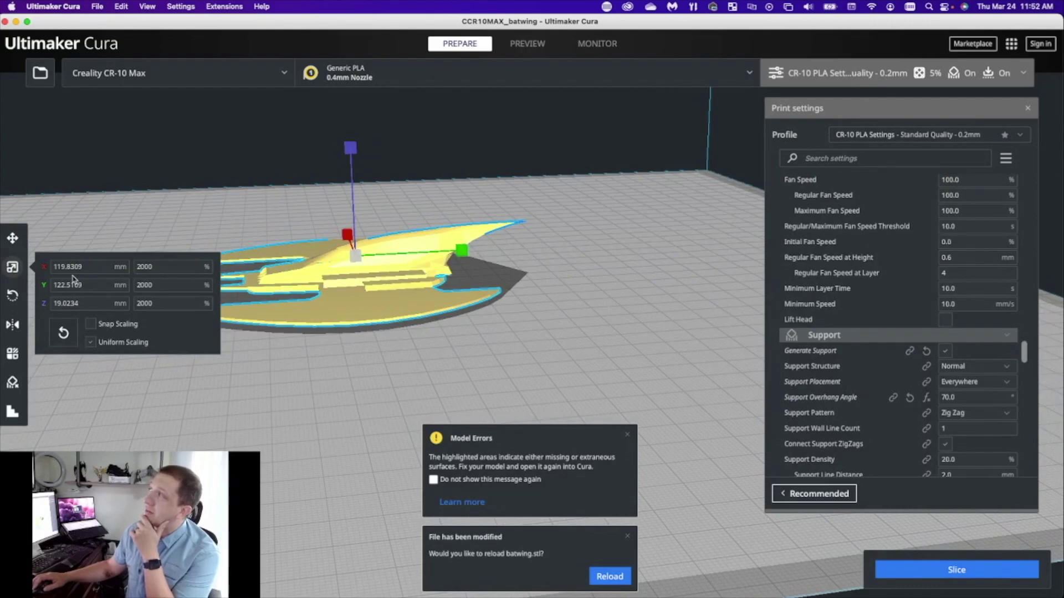
left_click(13, 296)
left_click(13, 295)
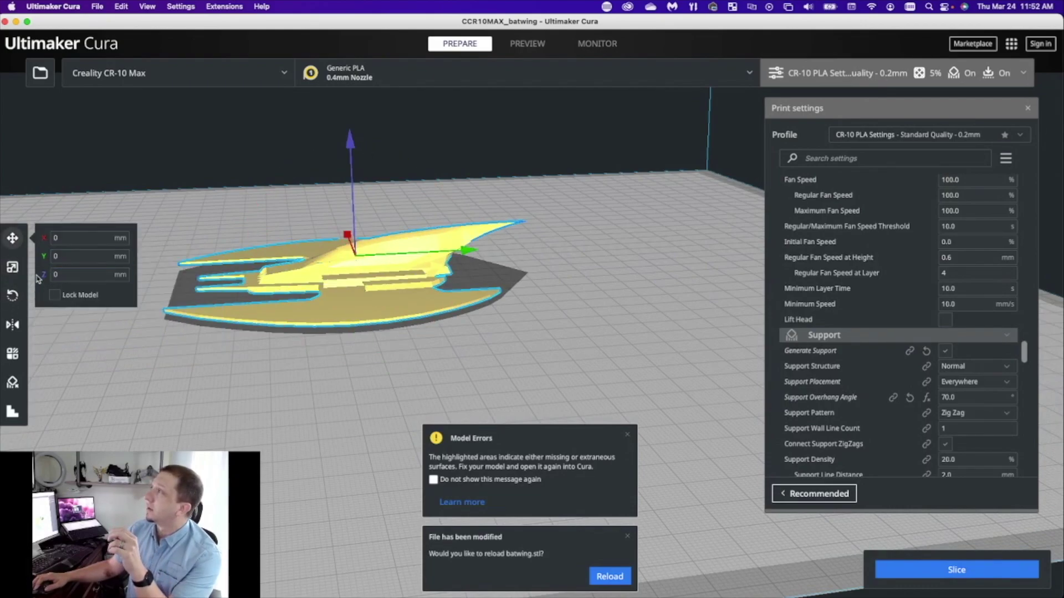
left_click(13, 296)
left_click_drag(423, 162, 388, 332)
left_click(368, 338)
- Place cylinder supports beneath the tip of the batwing's central spike and beneath both outer wing tips
scroll(418, 258, "up", 5)
right_click_drag(418, 258, 514, 273)
scroll(505, 148, "up", 6)
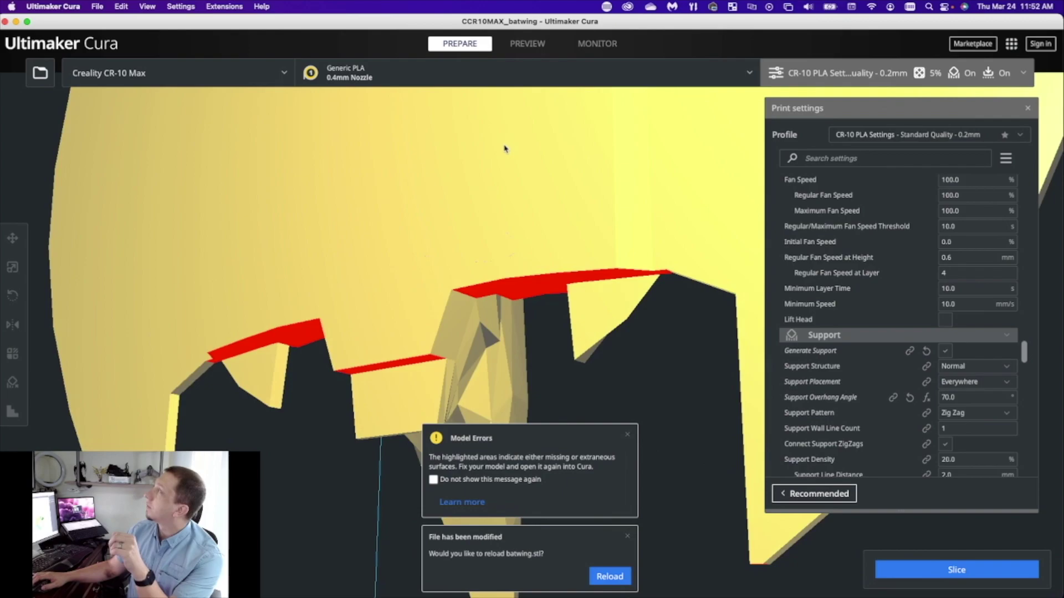
scroll(506, 148, "down", 3)
right_click_drag(506, 148, 518, 167)
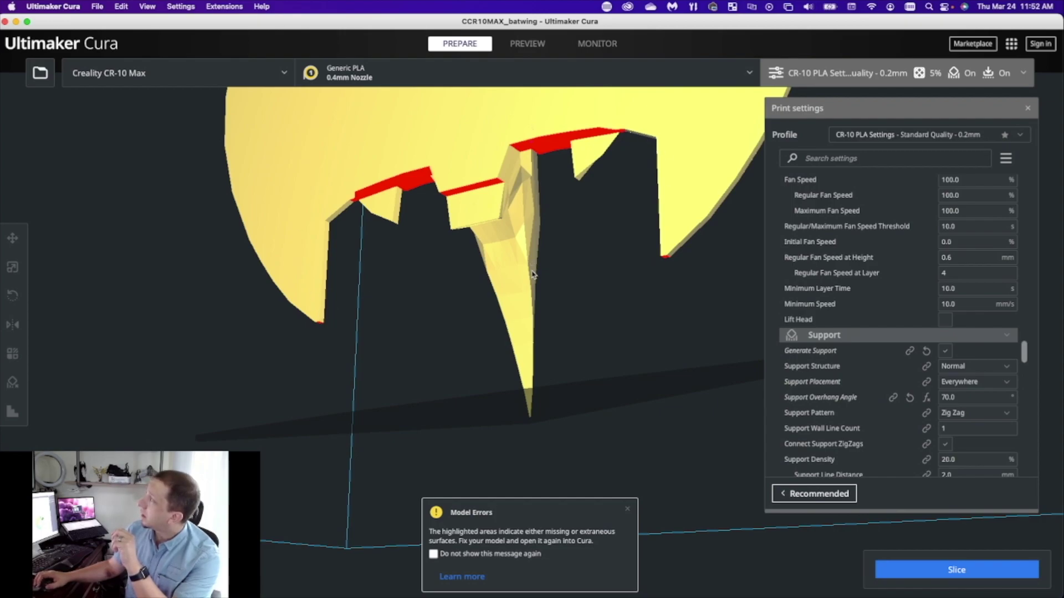
right_click_drag(513, 410, 547, 434)
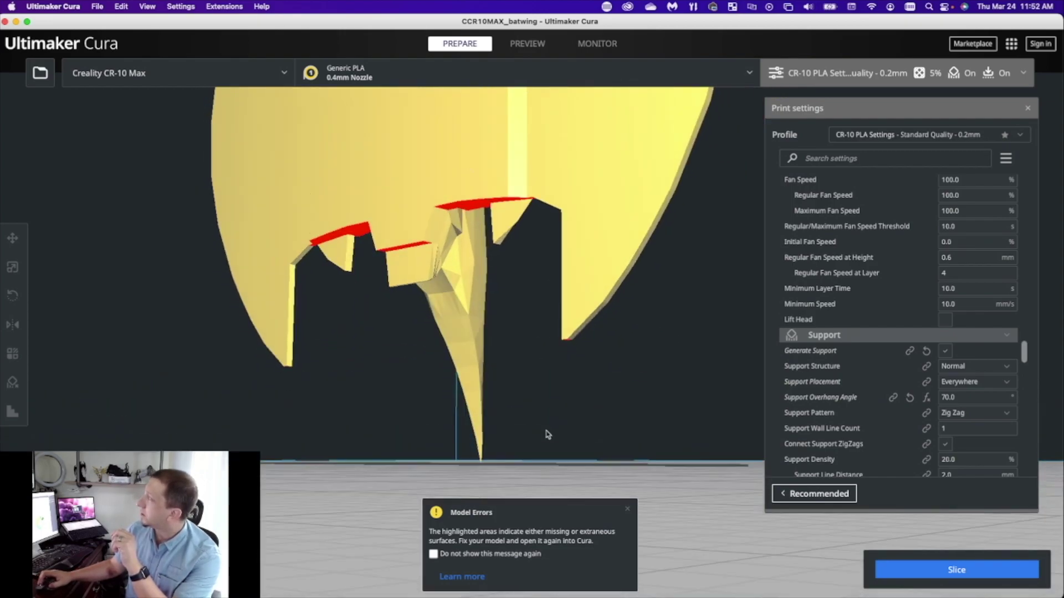
left_click(477, 407)
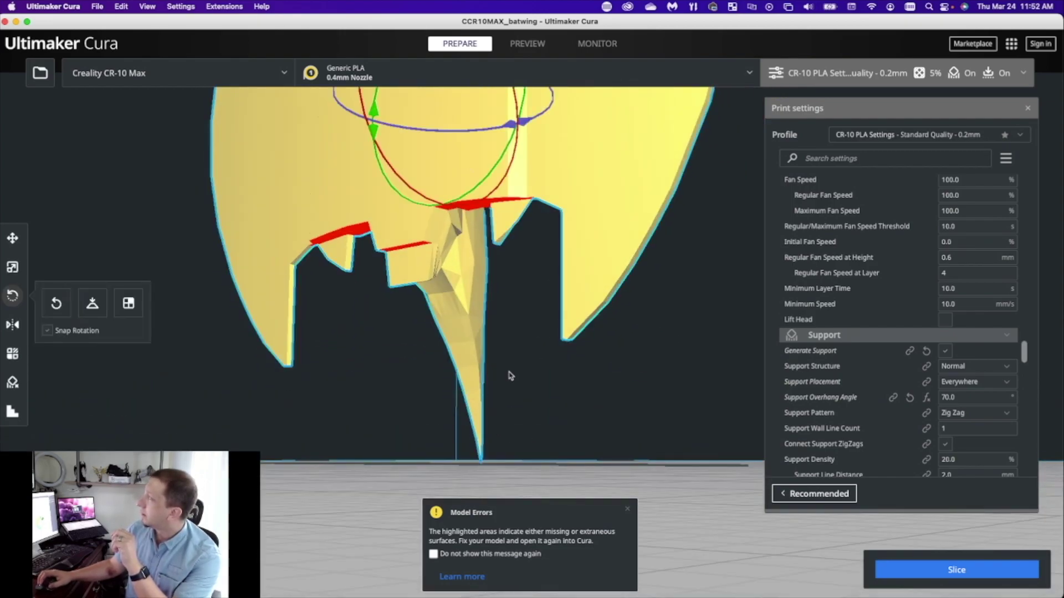
left_click(12, 411)
left_click(482, 466)
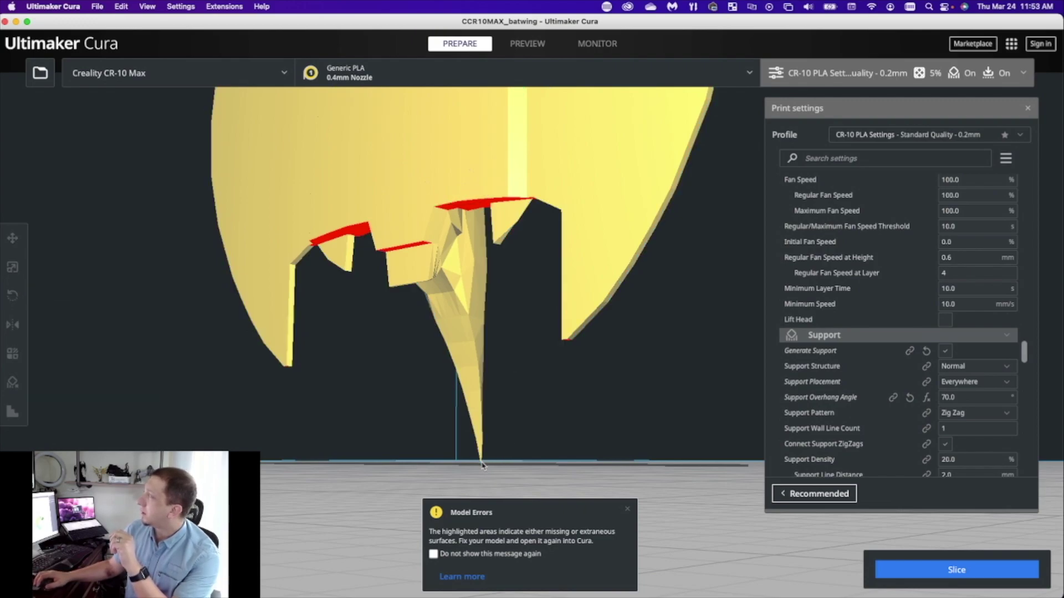
left_click(482, 463)
left_click(481, 461)
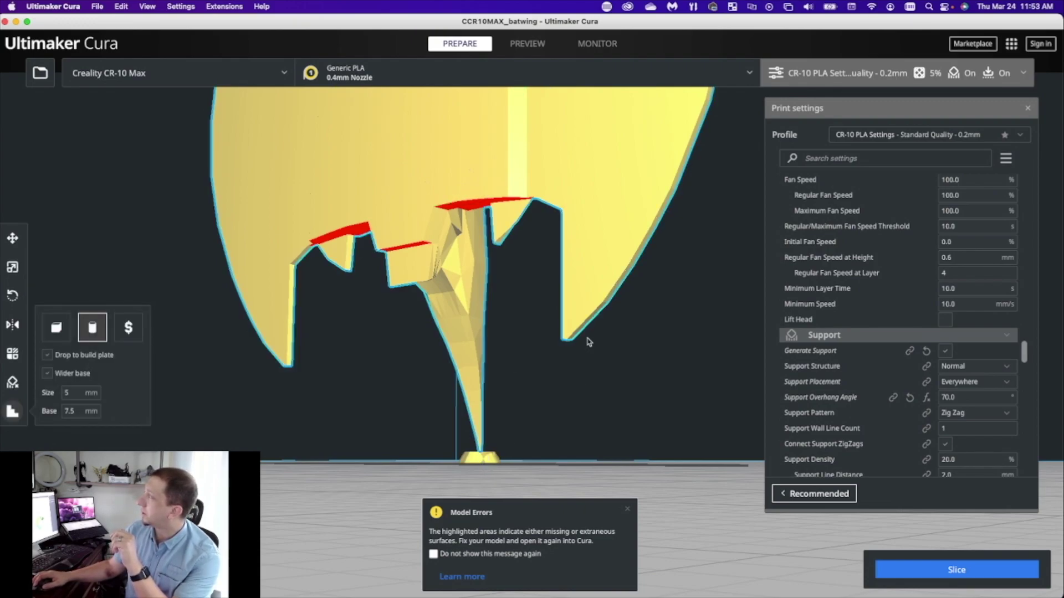
left_click(573, 341)
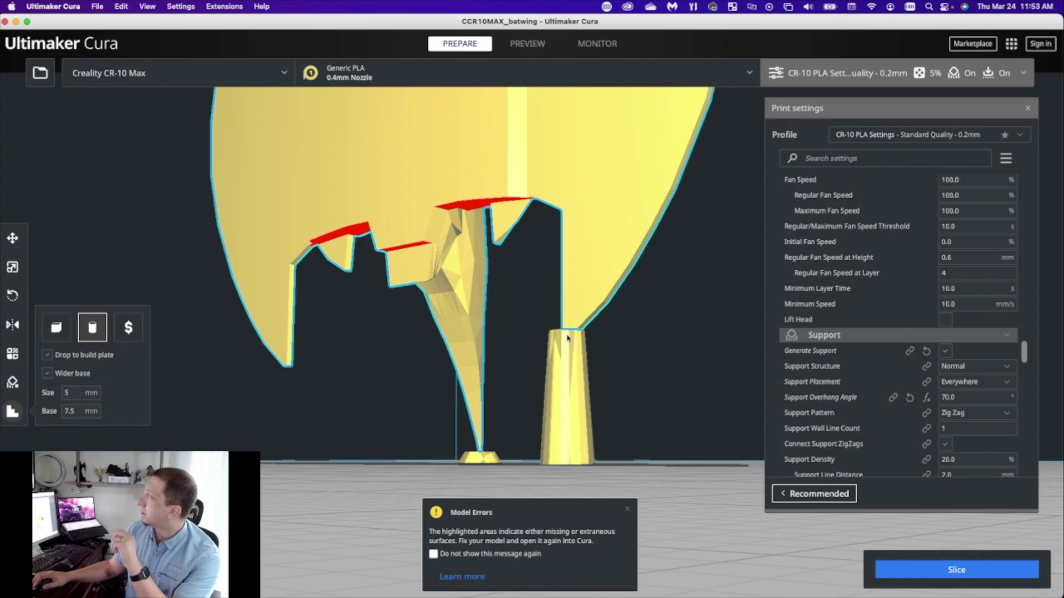
left_click(285, 369)
- Place cylinder supports beneath the two small inner points beside the batwing's central spike and beneath the blunt body behind the spike
scroll(500, 317, "up", 4)
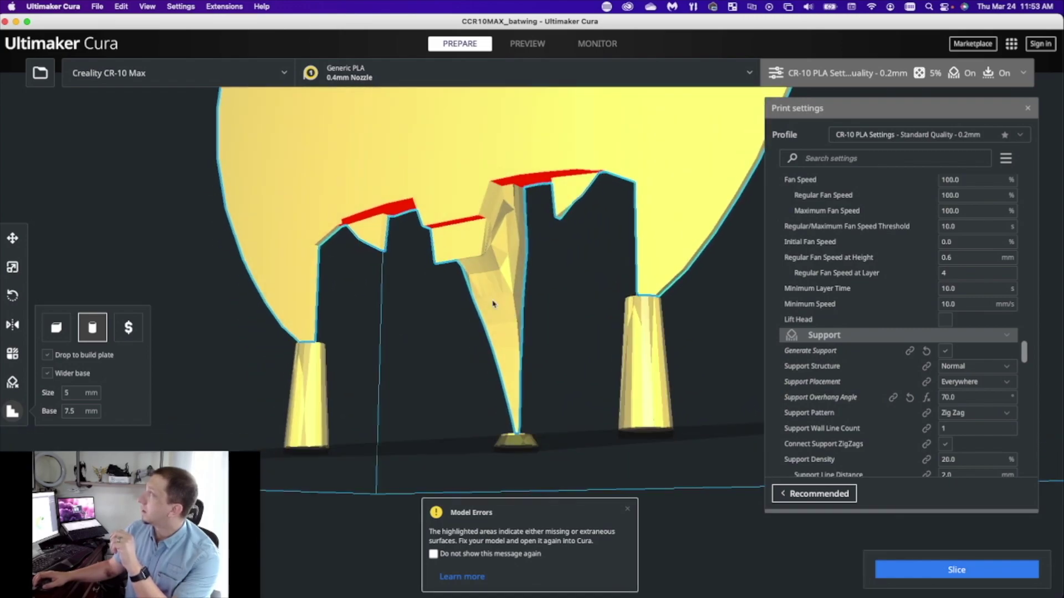
scroll(391, 241, "down", 2)
left_click(359, 186)
scroll(387, 217, "up", 1)
right_click_drag(386, 216, 449, 249)
left_click(531, 270)
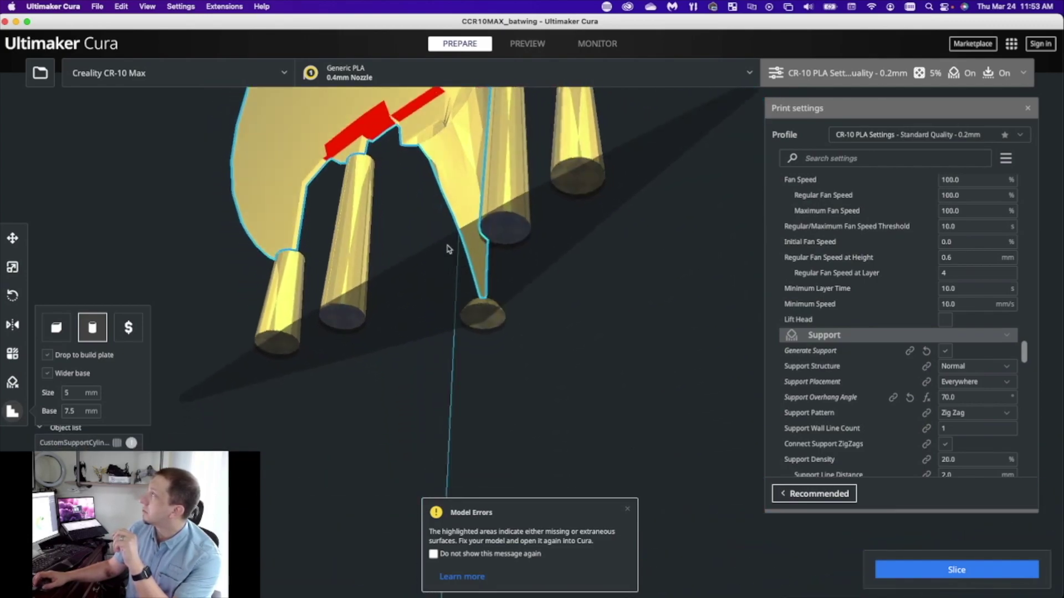
- Place one cylinder support under the lower part of the curved outer edge of each batwing wing
right_click_drag(411, 133, 333, 197)
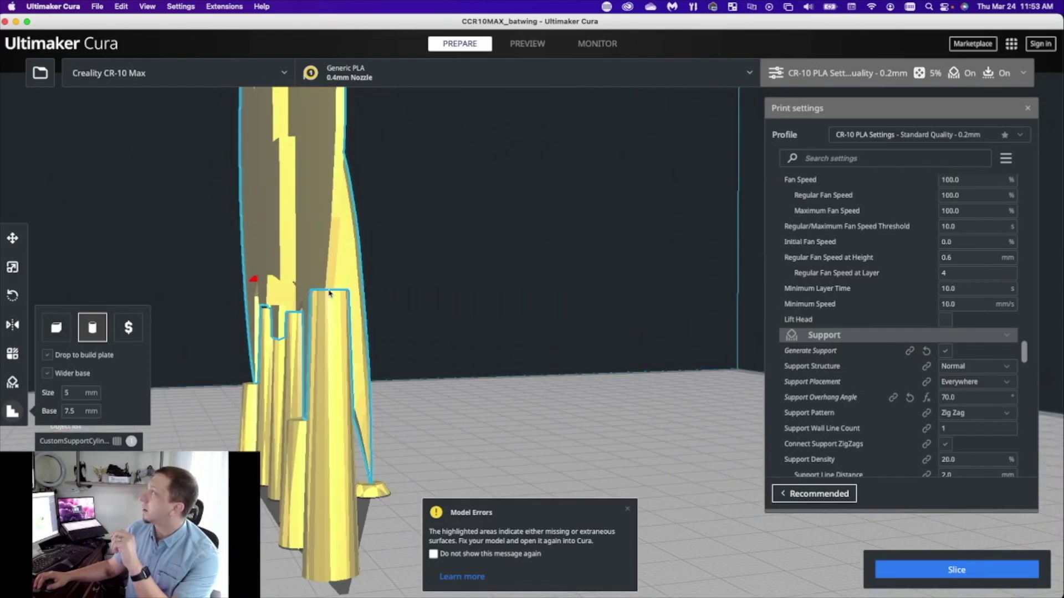
scroll(395, 193, "down", 5)
right_click_drag(395, 193, 280, 265)
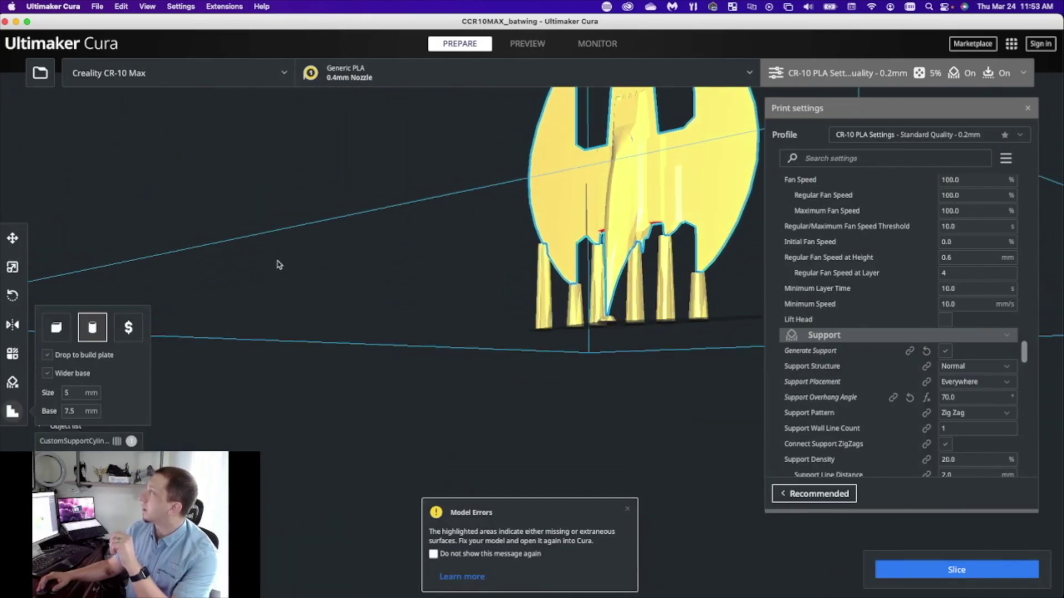
left_click(737, 225)
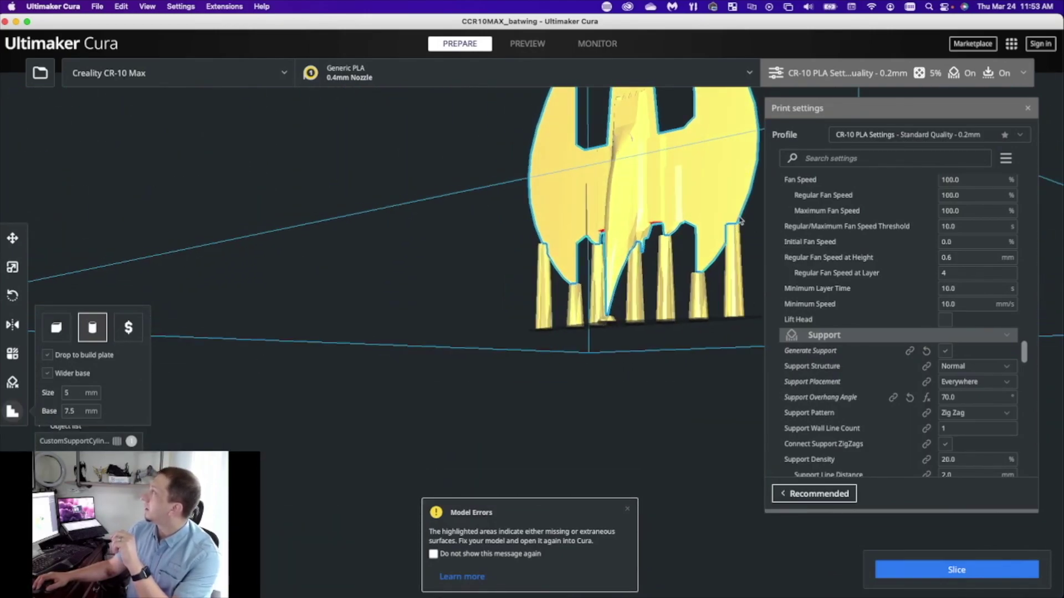
- Add a taller cylinder support higher up the curved outer edge of each wing, near its widest point
left_click(760, 157)
left_click(758, 159)
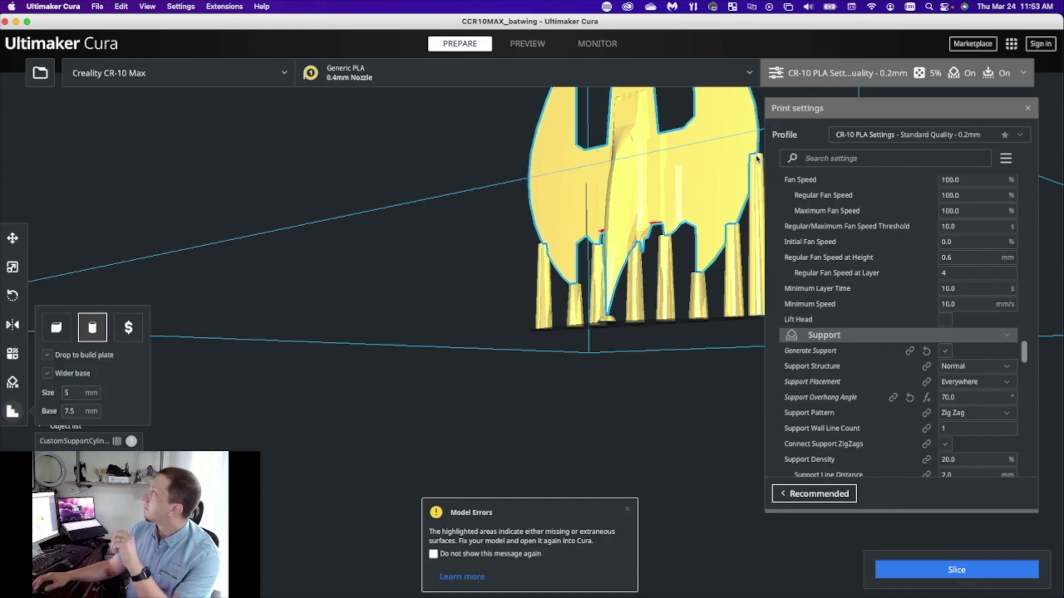
right_click_drag(458, 209, 220, 190)
left_click(267, 157)
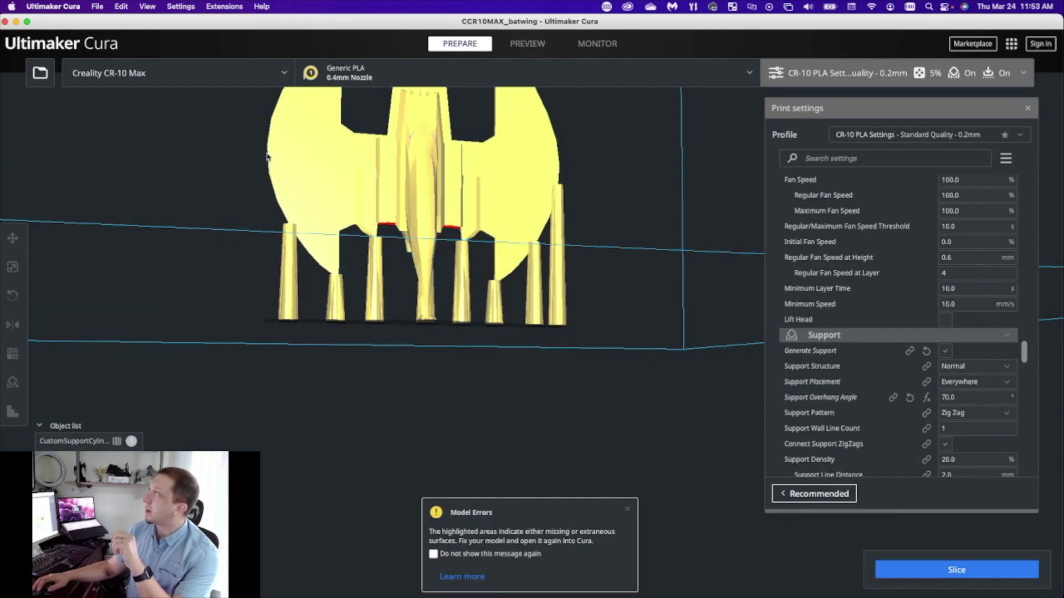
right_click_drag(397, 248, 487, 263)
scroll(488, 263, "up", 10)
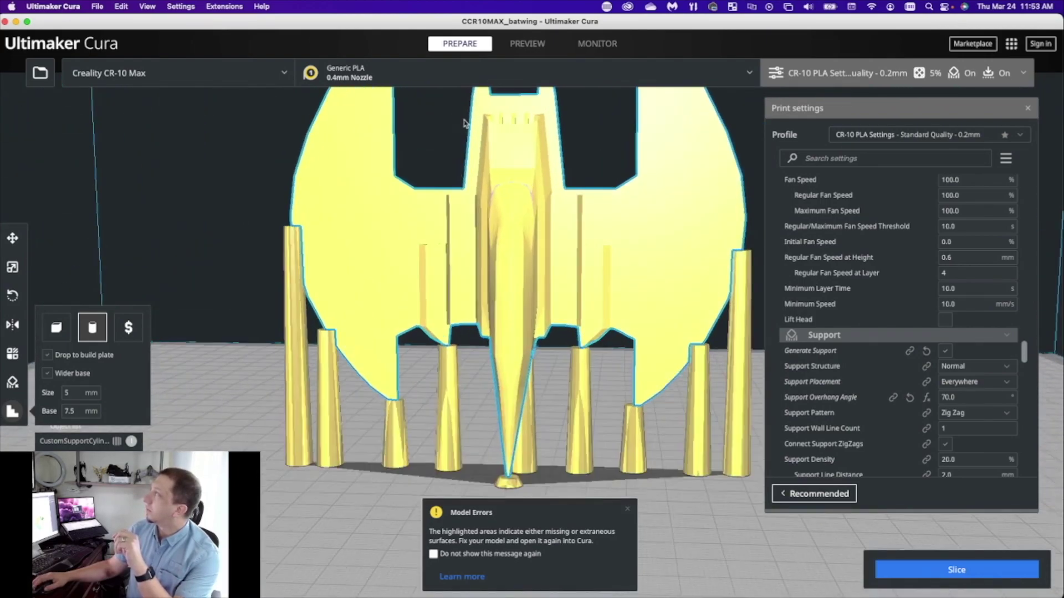
- Examine the supports around the central spike up close and bring up the Mirror tool for the batwing
scroll(503, 213, "down", 8)
scroll(553, 216, "up", 10)
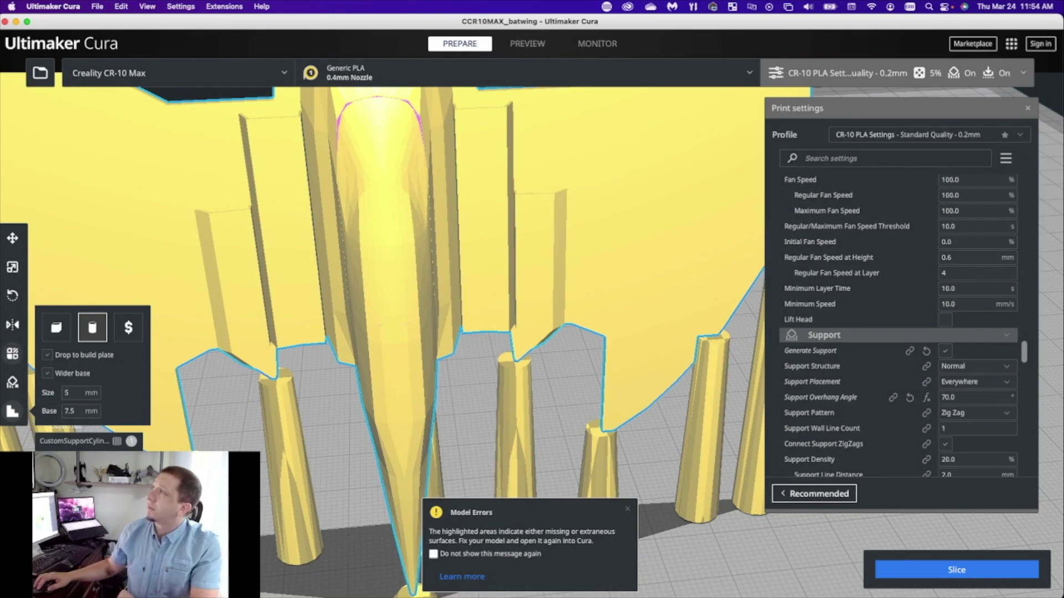
left_click(266, 532)
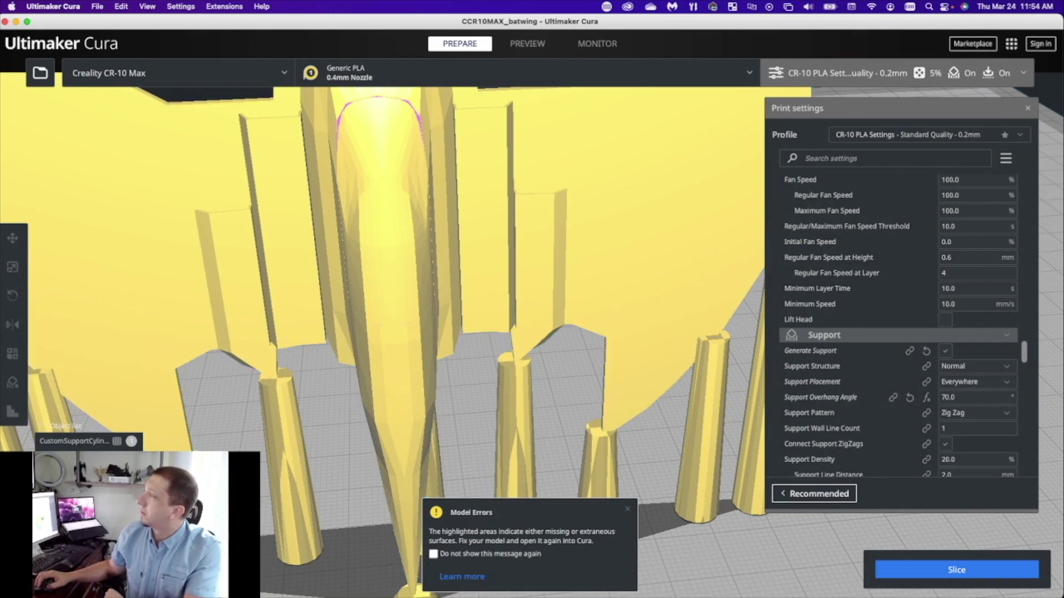
left_click(16, 360)
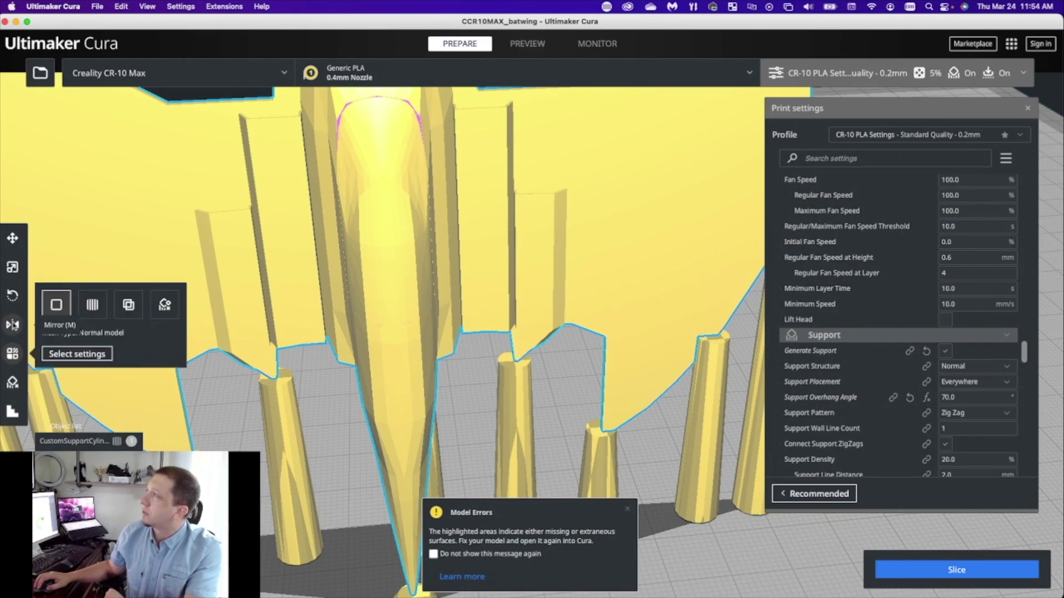
left_click(13, 326)
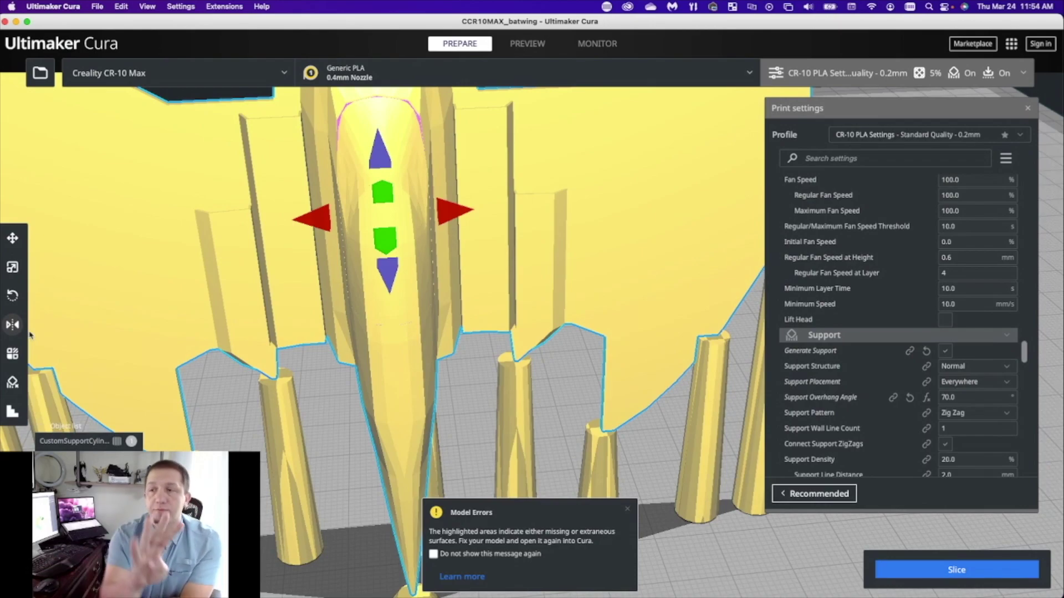